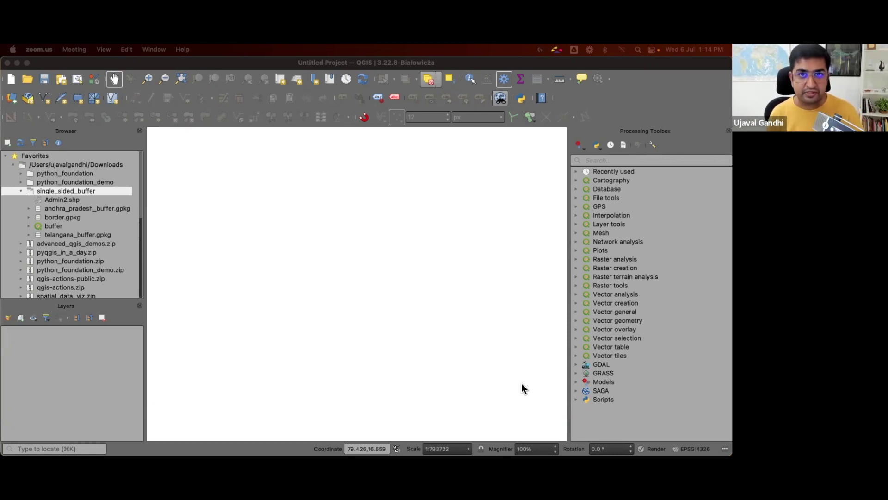
- Open the buffer project and hide both buffer layers and the border layer
left_click(84, 227)
double_click(84, 227)
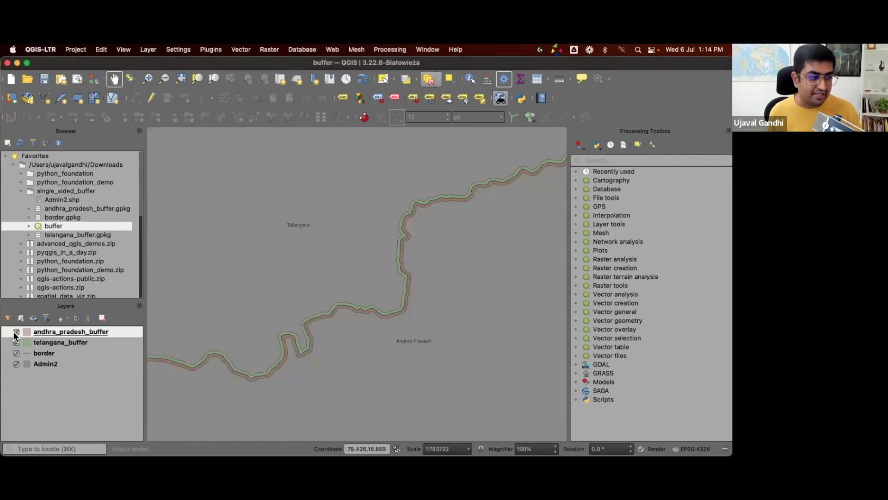
left_click(16, 332)
left_click(17, 342)
left_click(17, 353)
- Centre the map on Telangana and Andhra Pradesh and show the border line again
scroll(242, 342, "down", 2)
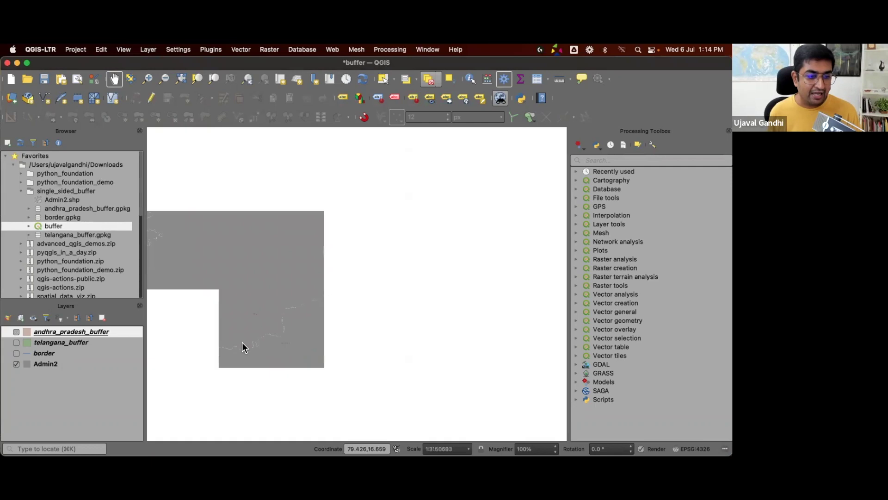
scroll(244, 347, "down", 1)
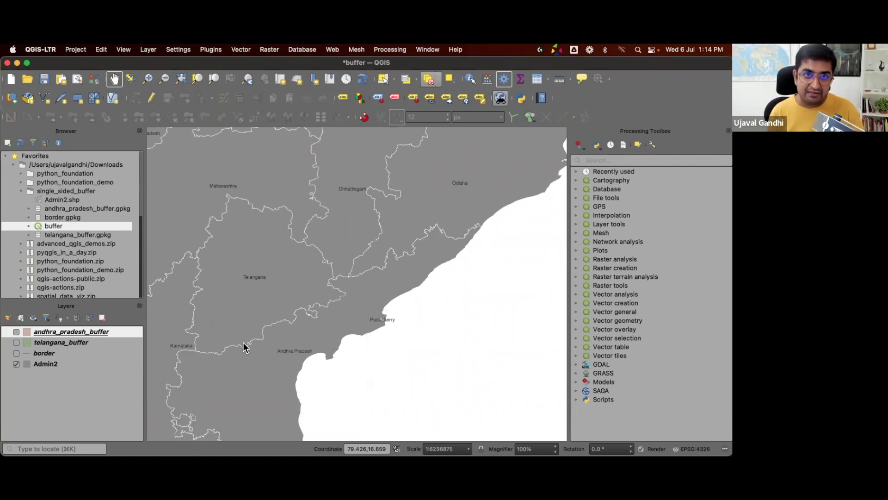
left_click_drag(259, 285, 313, 292)
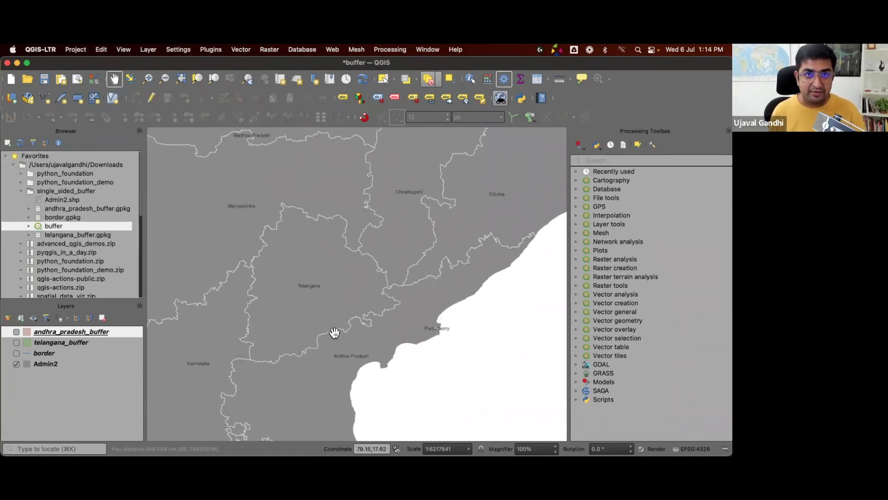
scroll(335, 332, "up", 1)
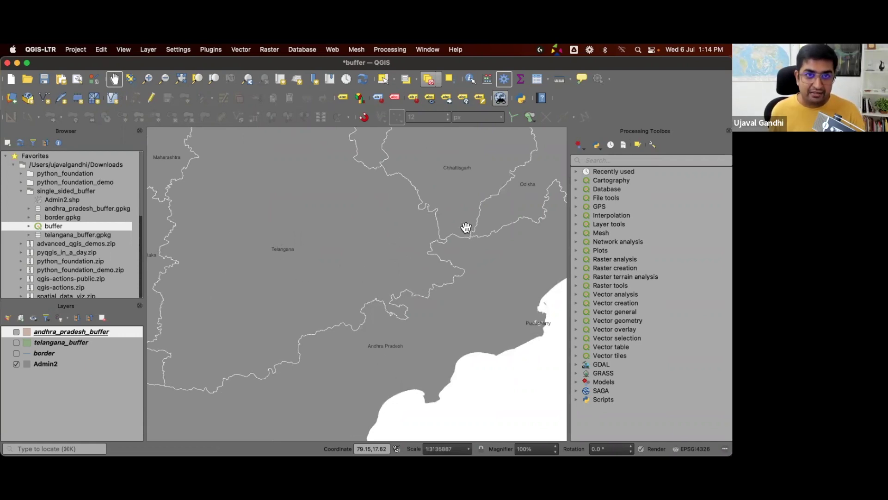
left_click(16, 353)
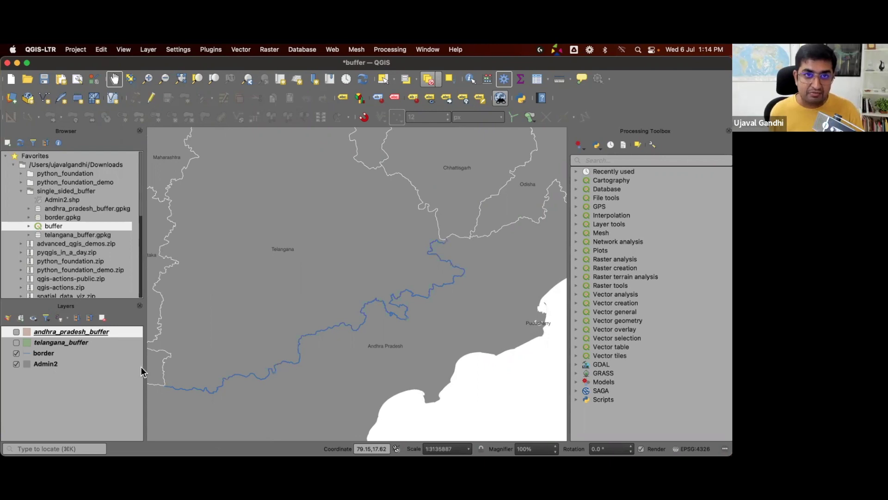
scroll(382, 312, "up", 1)
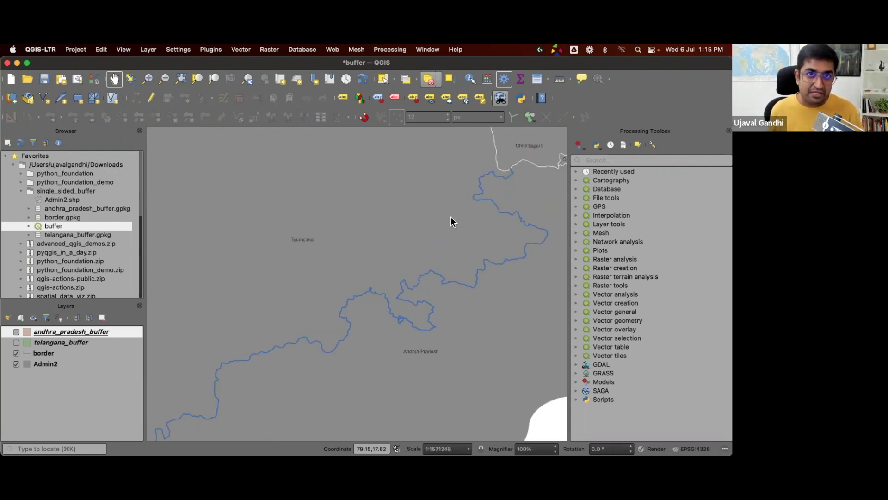
scroll(450, 221, "down", 1)
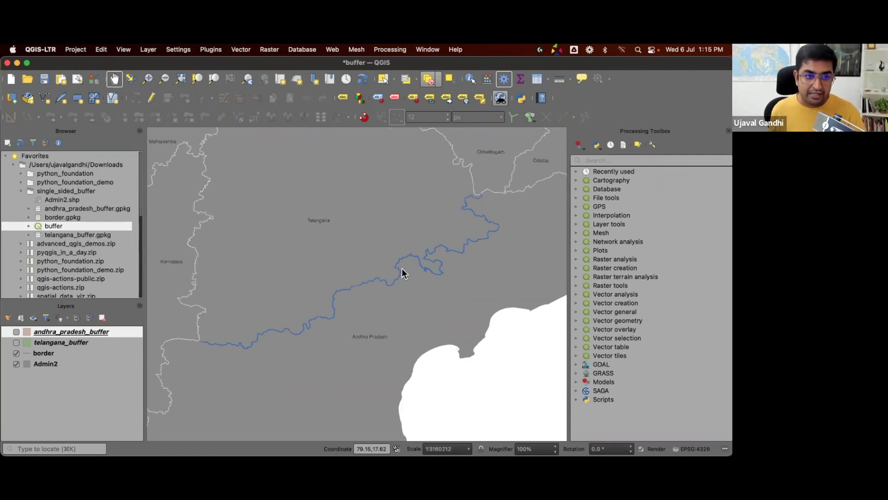
scroll(364, 293, "up", 2)
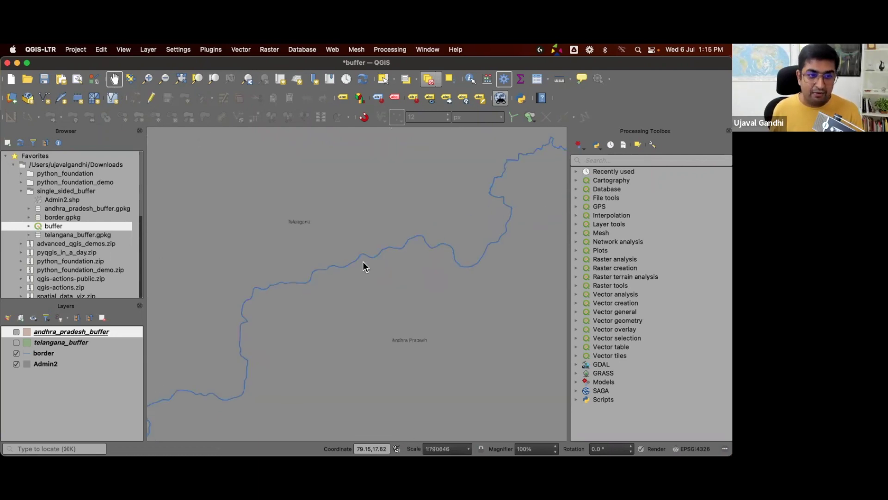
scroll(363, 261, "up", 1)
scroll(381, 254, "up", 1)
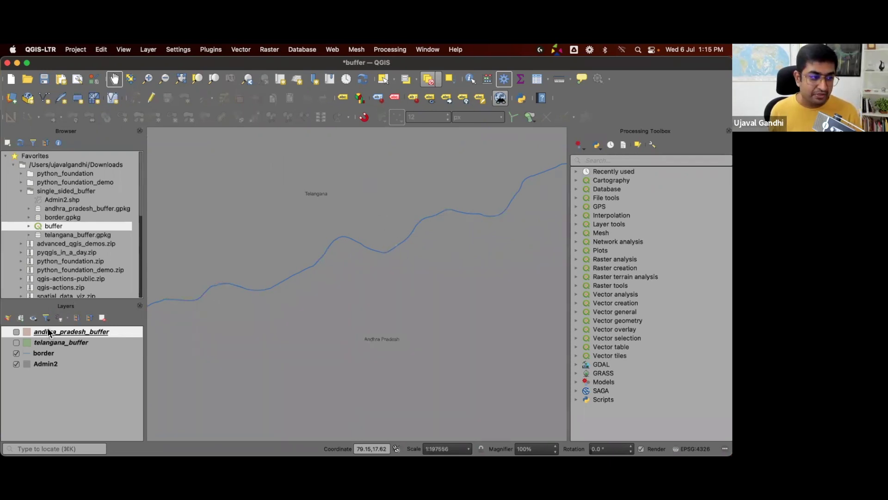
- Turn on telangana_buffer and andhra_pradesh_buffer and zoom in on the border bends
left_click(16, 342)
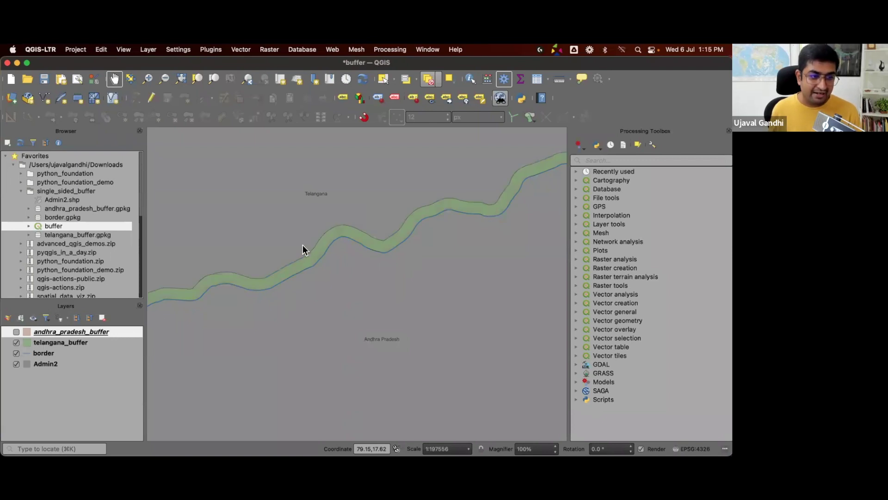
scroll(303, 248, "up", 1)
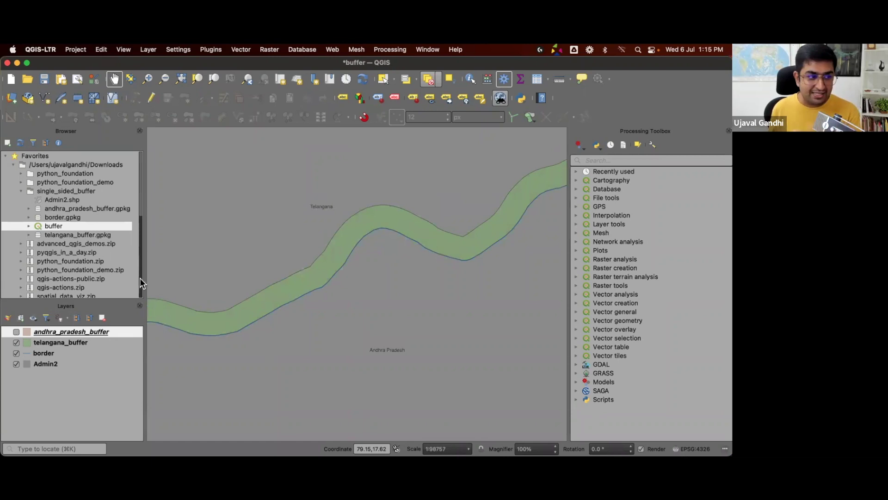
left_click(16, 331)
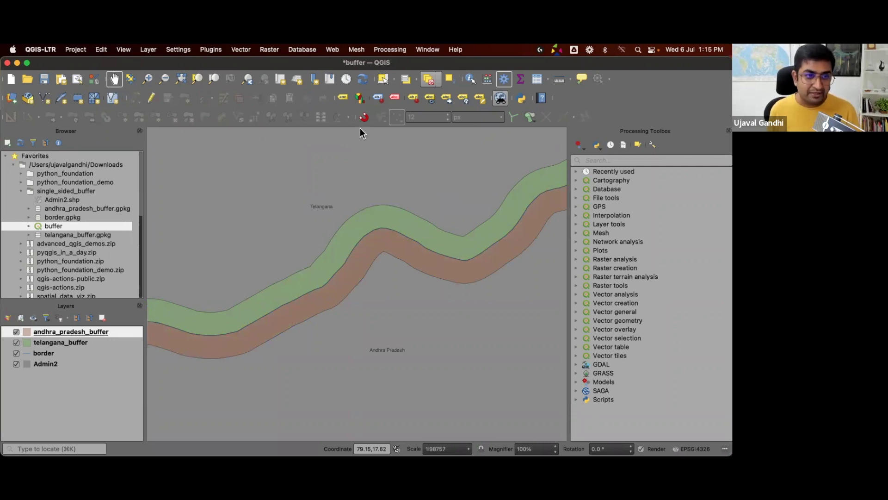
mouse_move(397, 192)
left_mouse_down()
mouse_move(363, 193)
mouse_move(291, 252)
mouse_move(295, 315)
mouse_move(499, 299)
mouse_move(508, 211)
mouse_move(453, 185)
mouse_move(397, 187)
left_mouse_up()
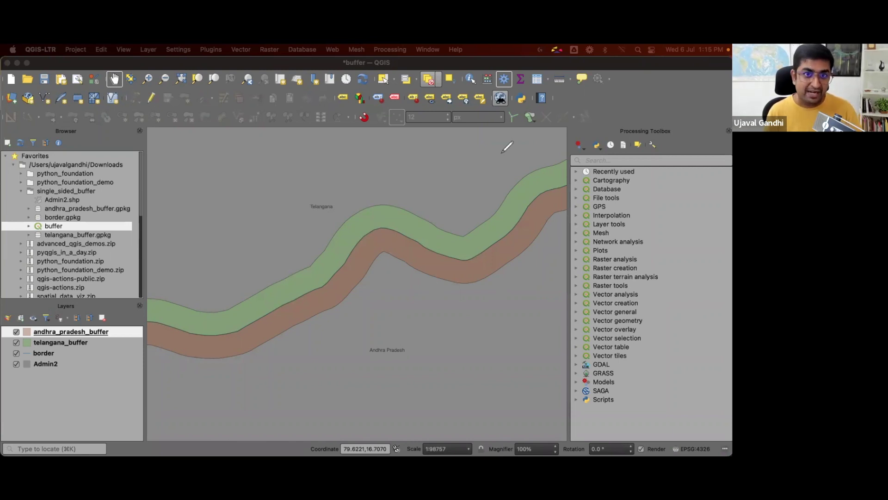
- Remove the two buffer layers and the border layer, then zoom out on Admin2
left_click(88, 352, "shift")
right_click(88, 352)
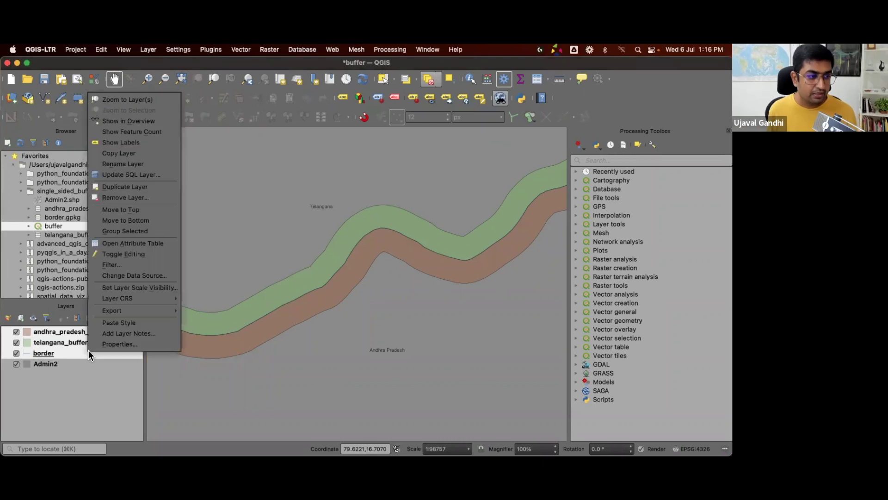
left_click(115, 200)
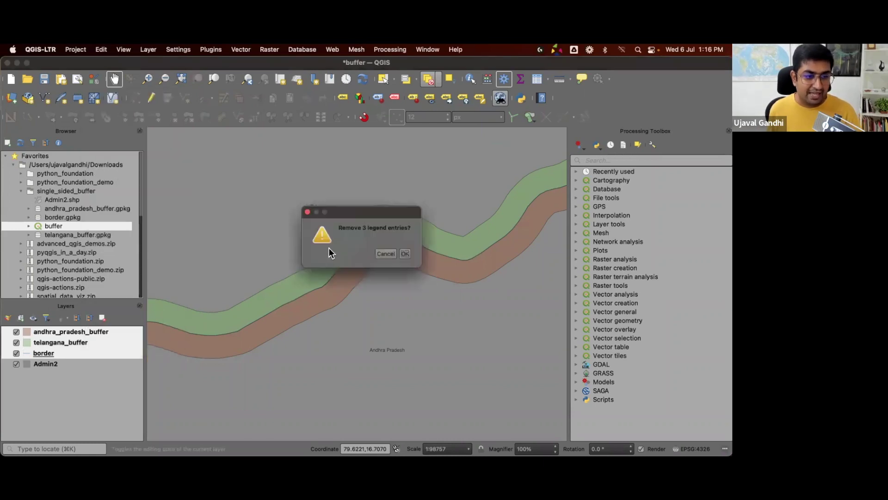
left_click(405, 254)
scroll(406, 262, "down", 3)
scroll(405, 263, "down", 3)
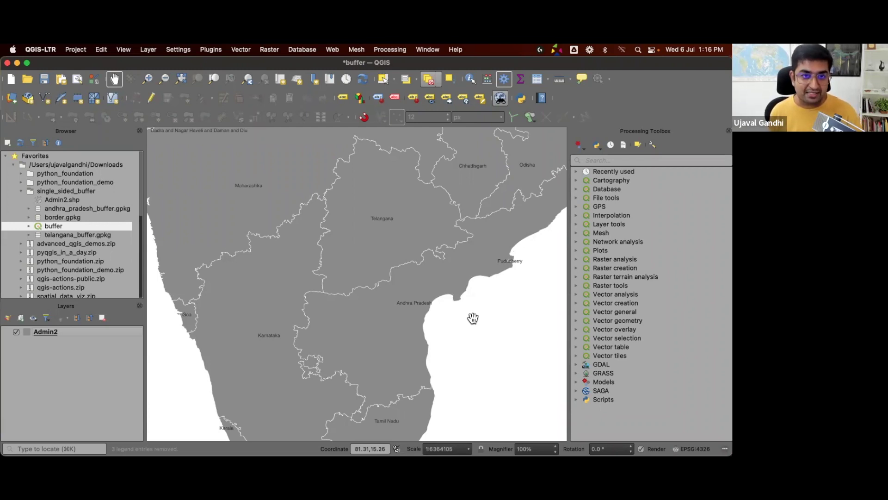
- Run Reproject layer on Admin2 with target CRS WGS 84 / India NSF LCC (EPSG:7755)
left_click(617, 160)
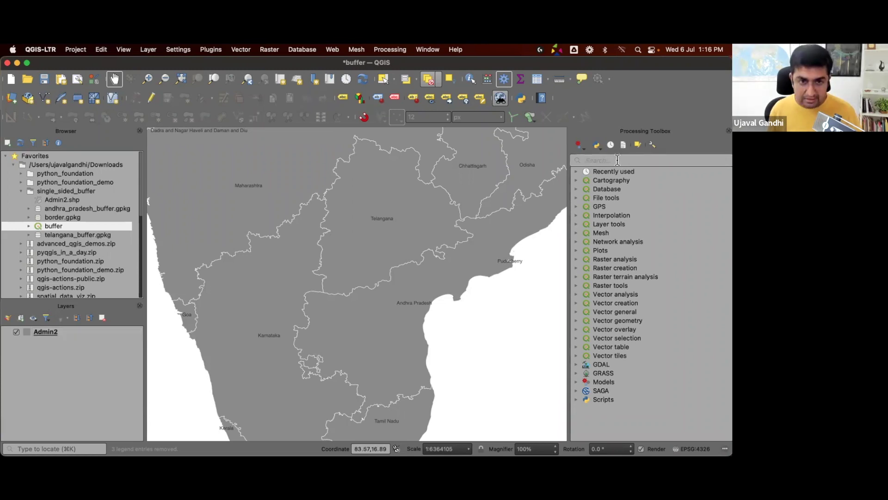
type("repro")
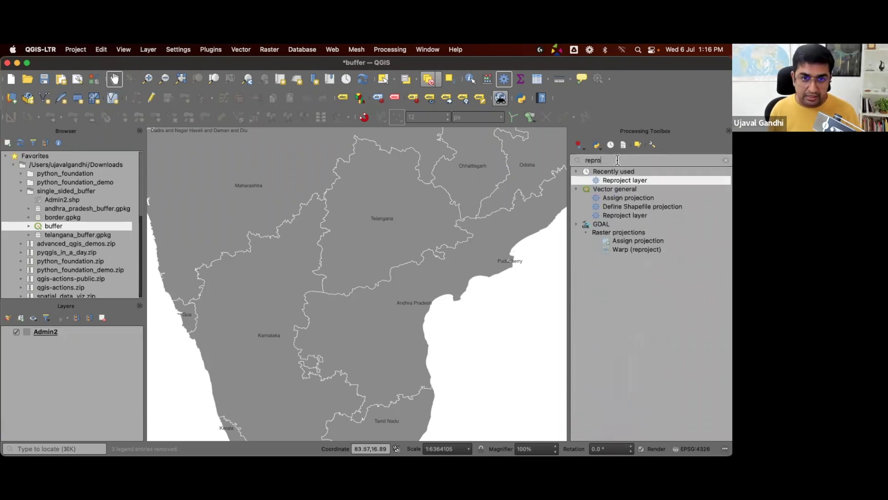
left_click(637, 216)
double_click(637, 216)
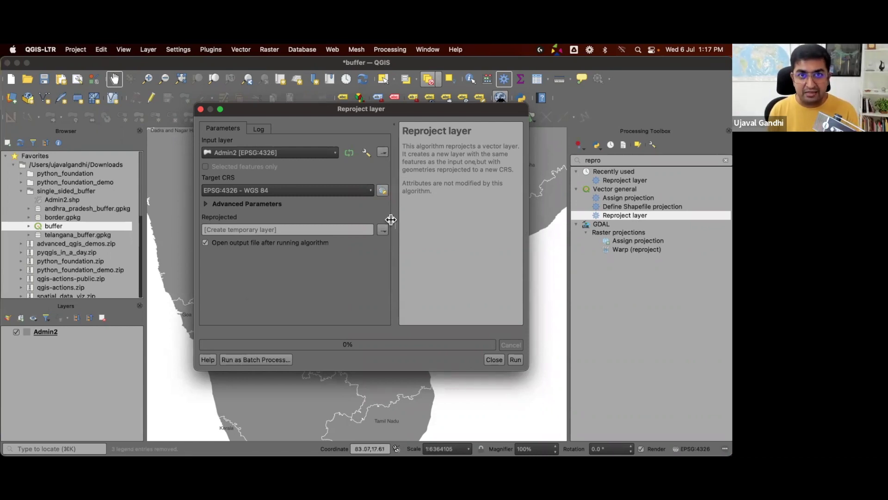
left_click(382, 190)
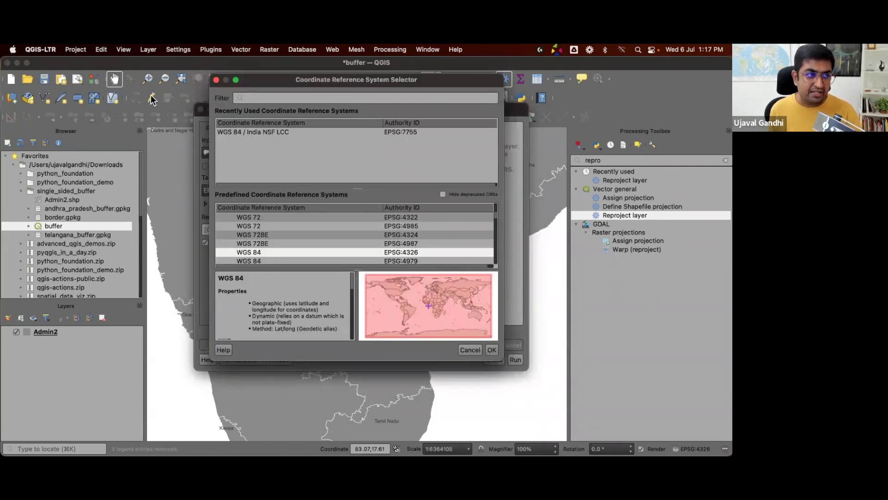
left_click(273, 132)
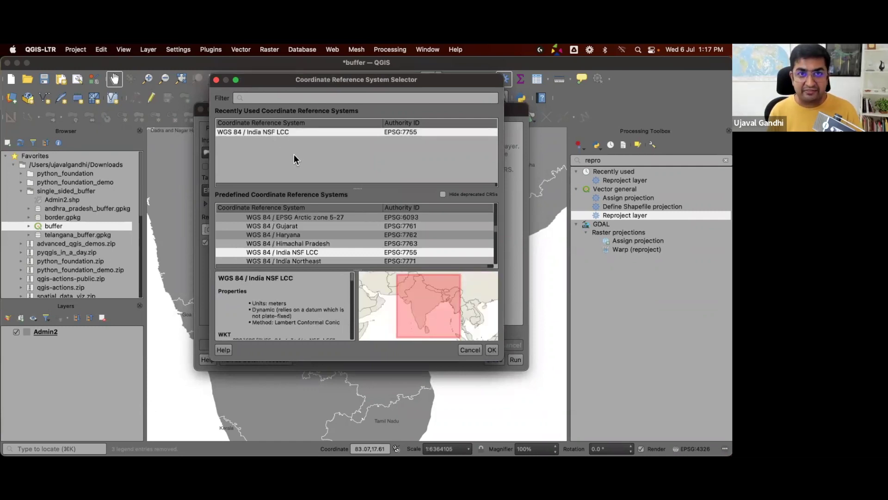
left_click(493, 350)
left_click(514, 359)
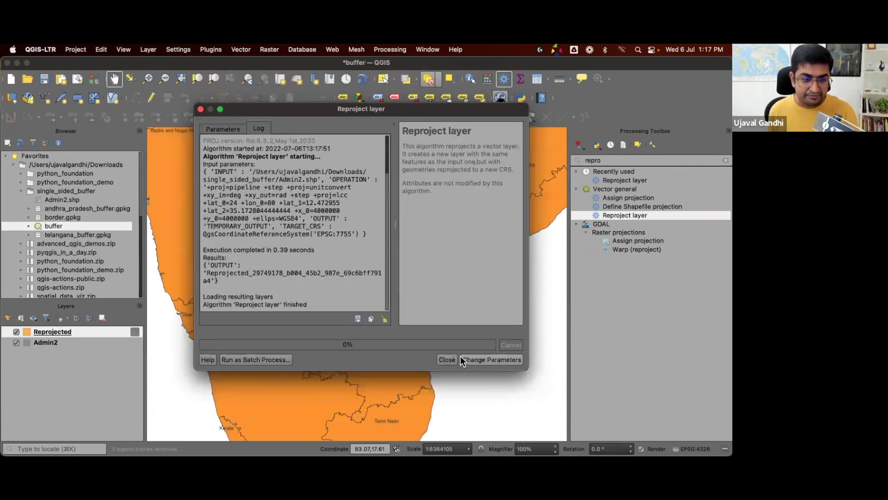
left_click(447, 359)
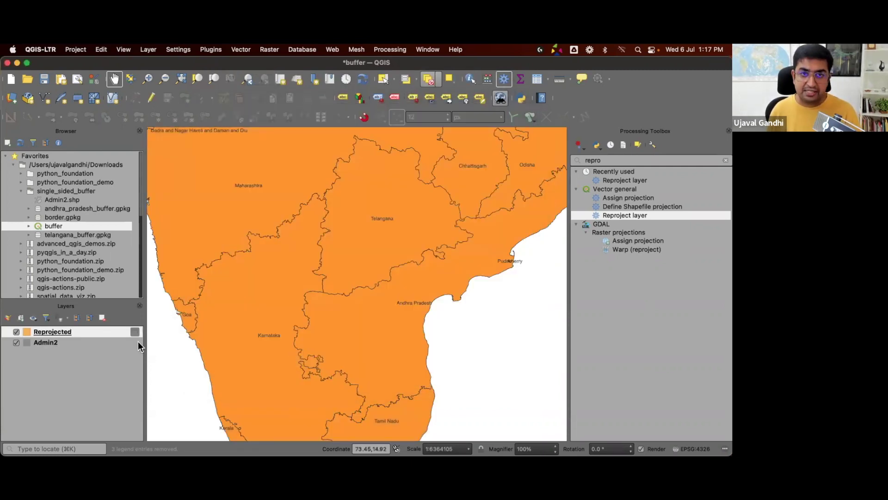
- Select the Telangana and Andhra Pradesh polygons on the map and clear the 'repro' search
left_click(384, 80)
left_click(402, 220)
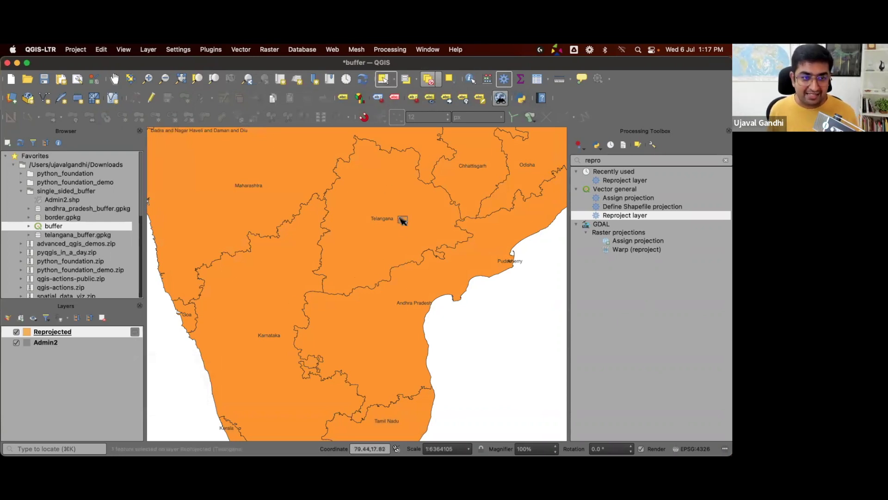
left_click(439, 292, "shift")
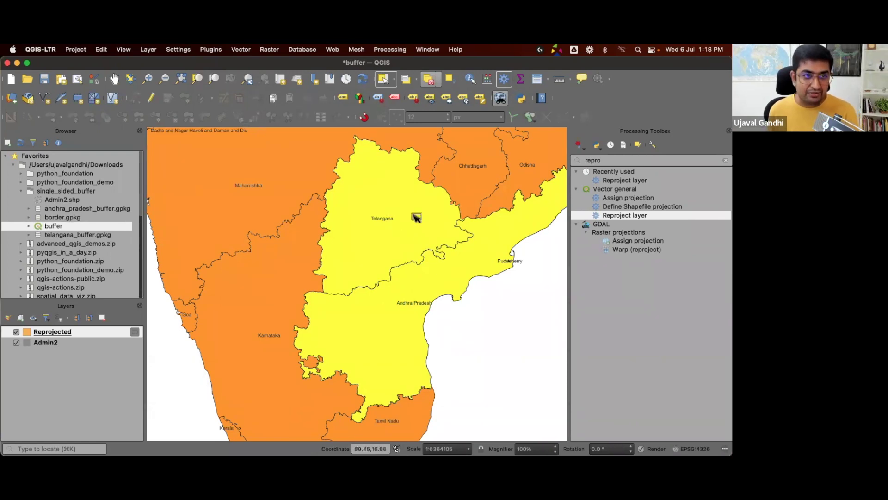
key("BackSpace")
key("BackSpace")
key("BackSpace")
key("BackSpace")
key("BackSpace")
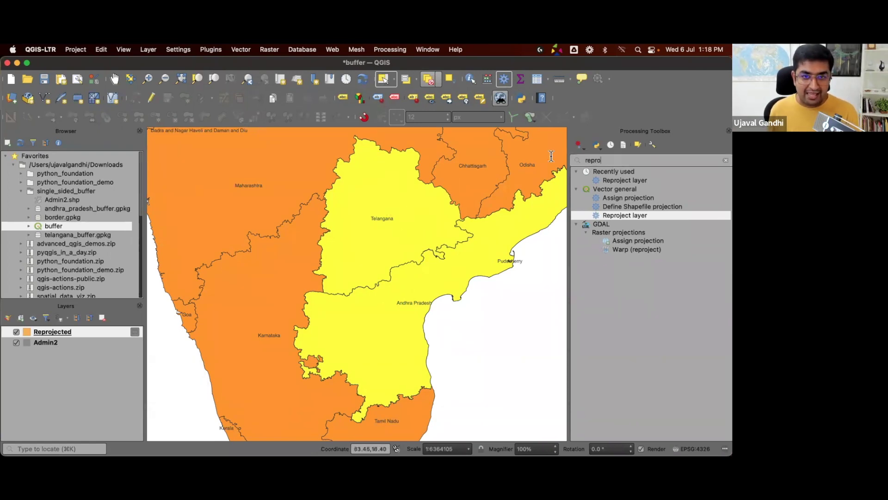
- Split the selected Reprojected features by ST_NM into per-state files in single_sided_buffer
type("split")
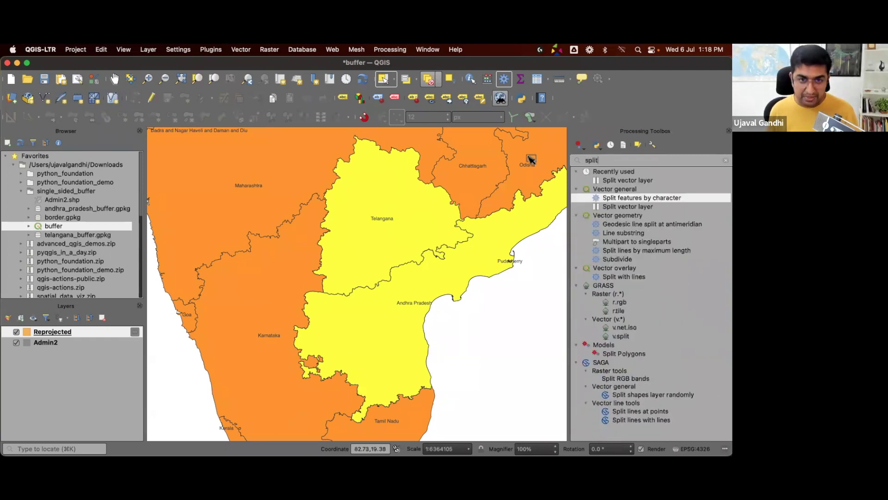
left_click(626, 206)
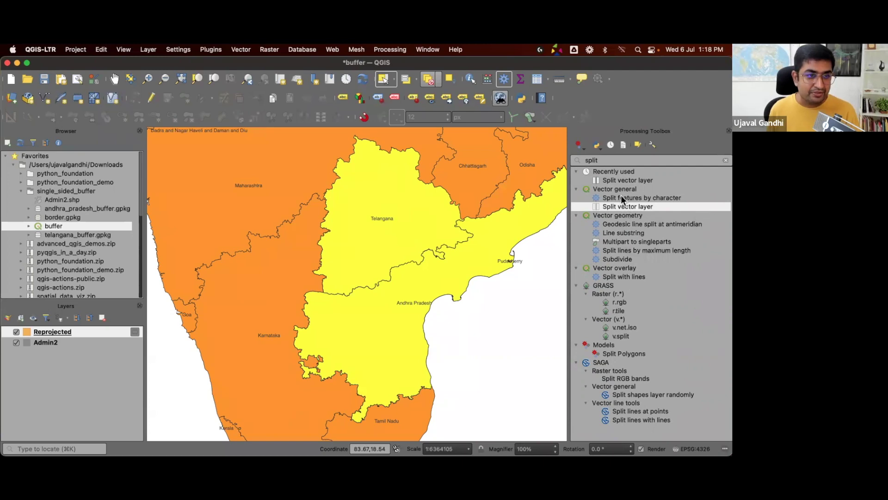
double_click(651, 208)
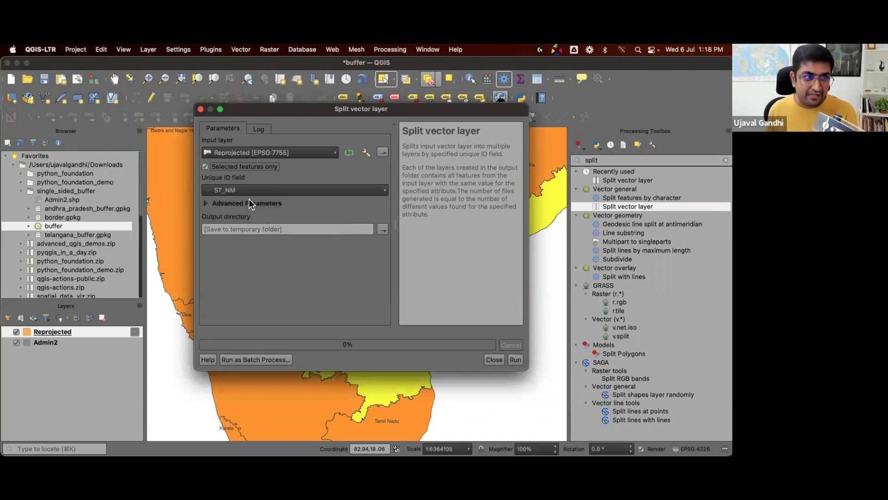
left_click(382, 229)
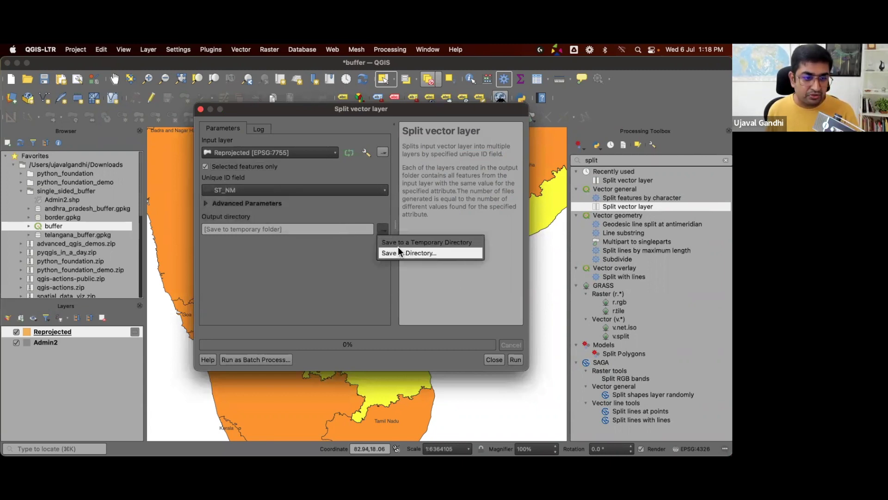
key("Return")
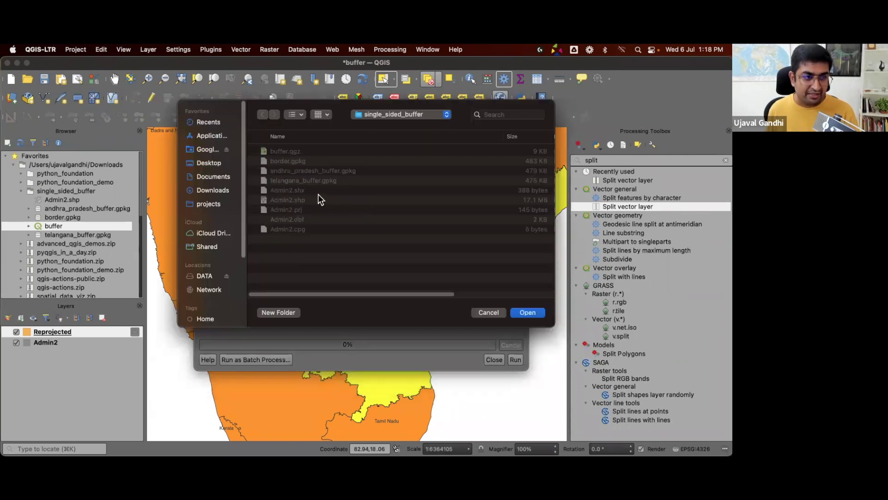
left_click(521, 312)
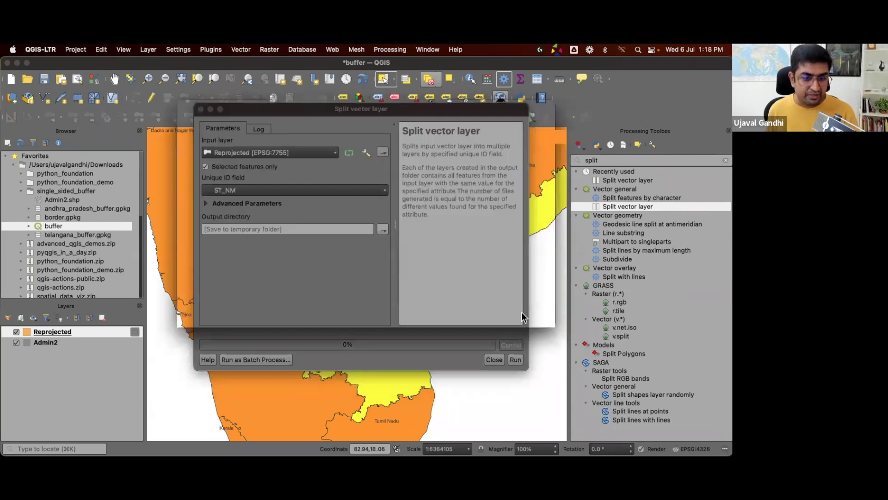
left_click(516, 360)
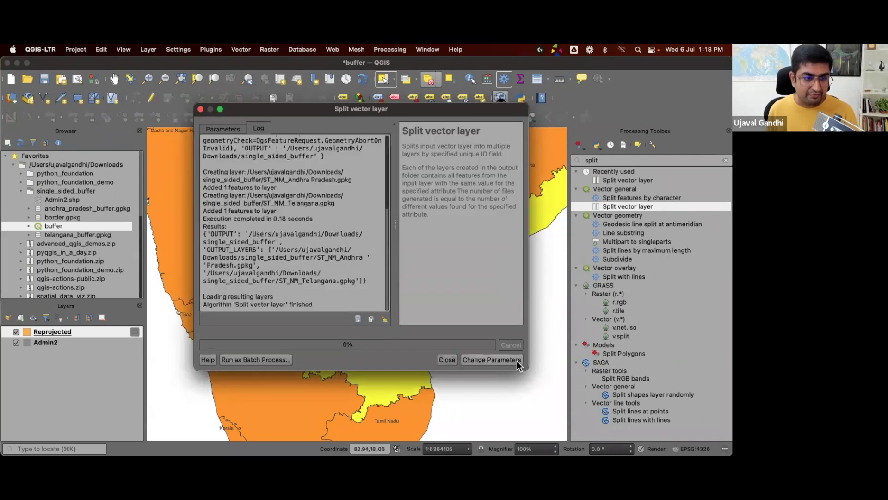
left_click(456, 357)
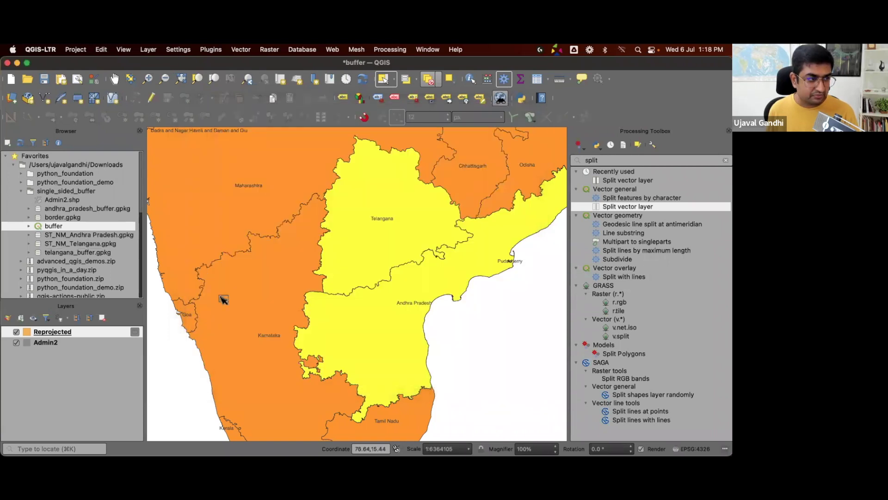
- Add ST_NM_Telangana and ST_NM_Andhra Pradesh from their GeoPackages and hide Reprojected
double_click(103, 243)
left_click(103, 252)
double_click(104, 251)
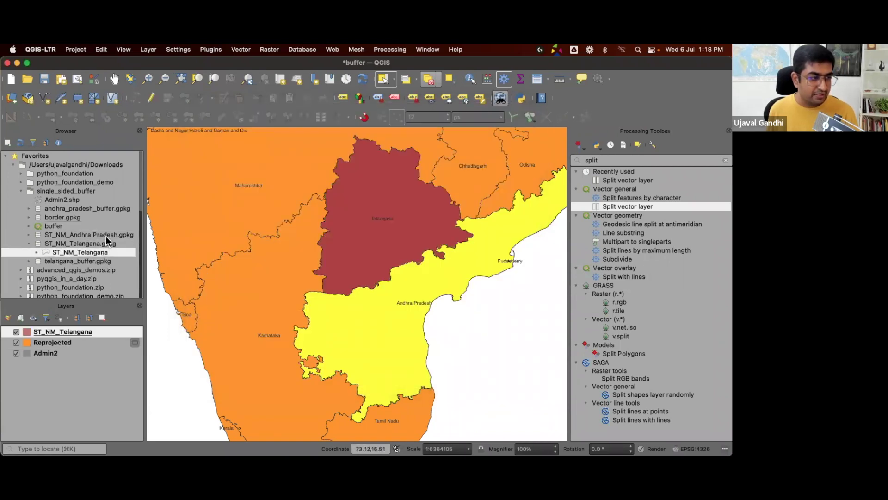
double_click(107, 235)
double_click(106, 244)
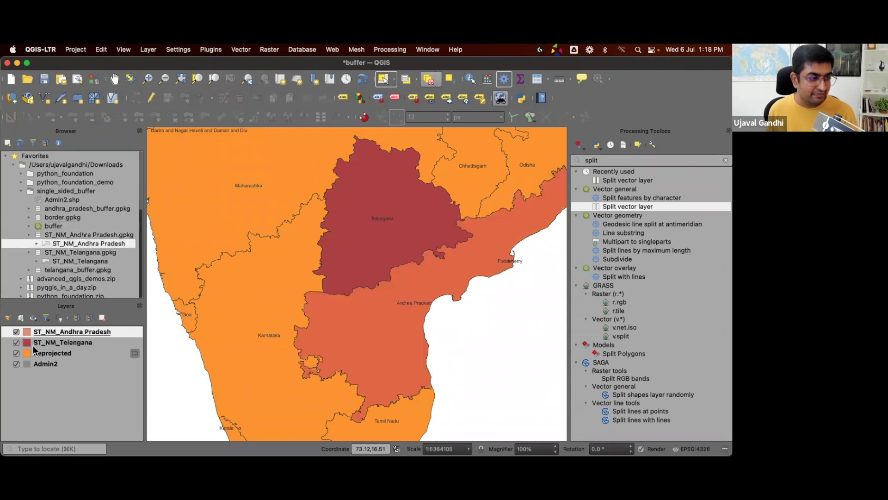
left_click(17, 354)
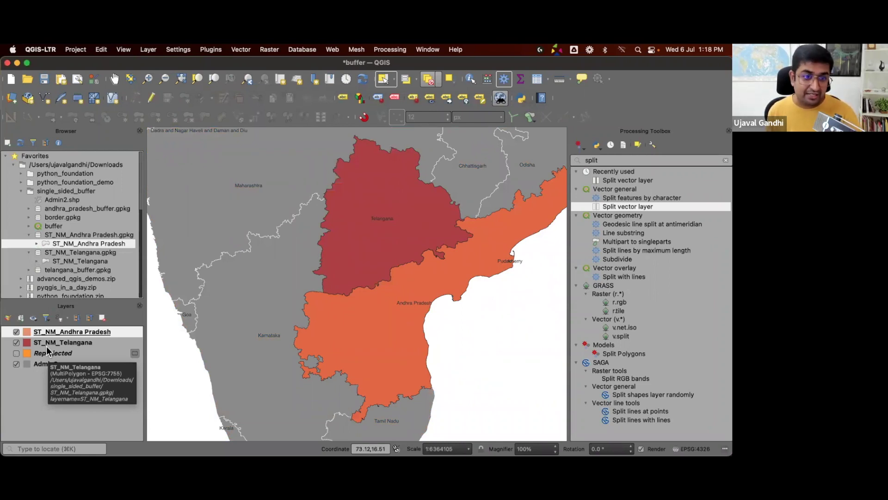
- Replace the 'split' search with 'polygons to li' and pick the Polygons to lines algorithm
left_click(623, 161)
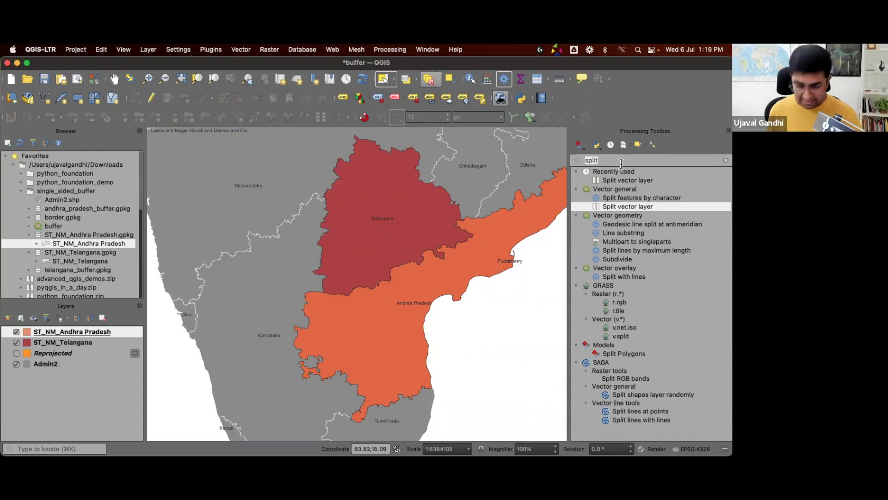
key("super+a")
key("BackSpace")
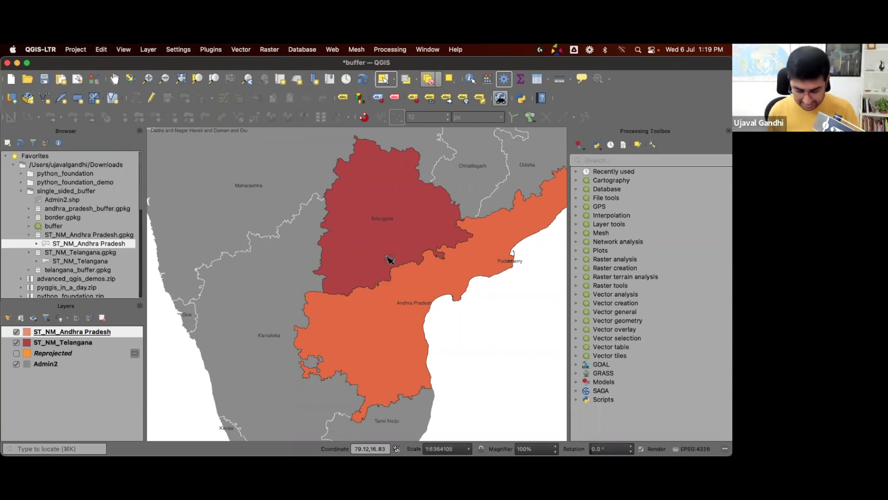
type("poly")
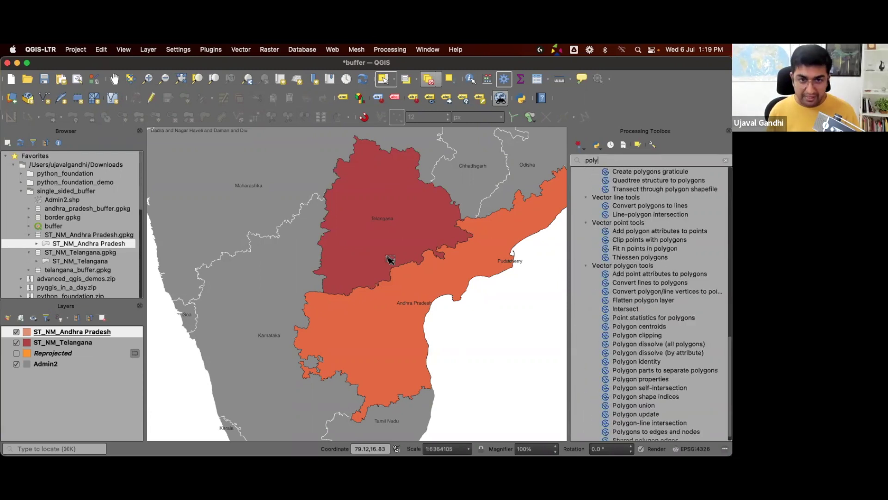
type("li")
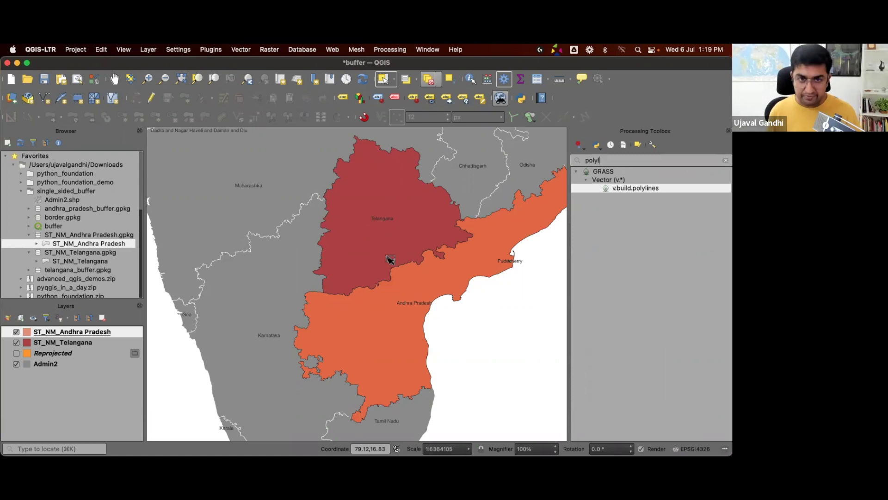
key("BackSpace")
key("BackSpace")
type("gons")
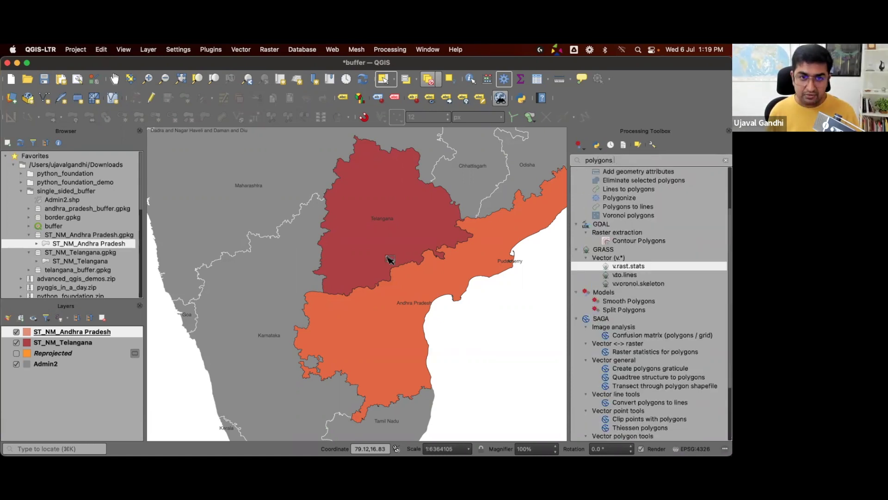
type(" to li")
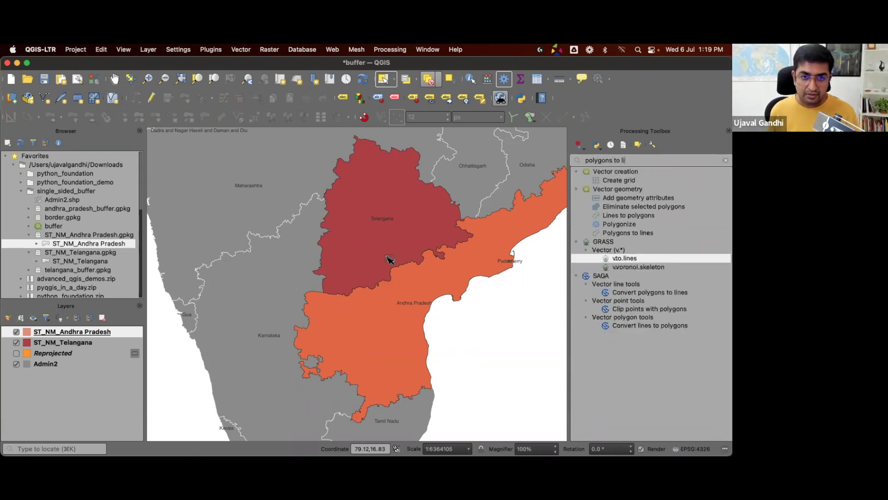
left_click(652, 233)
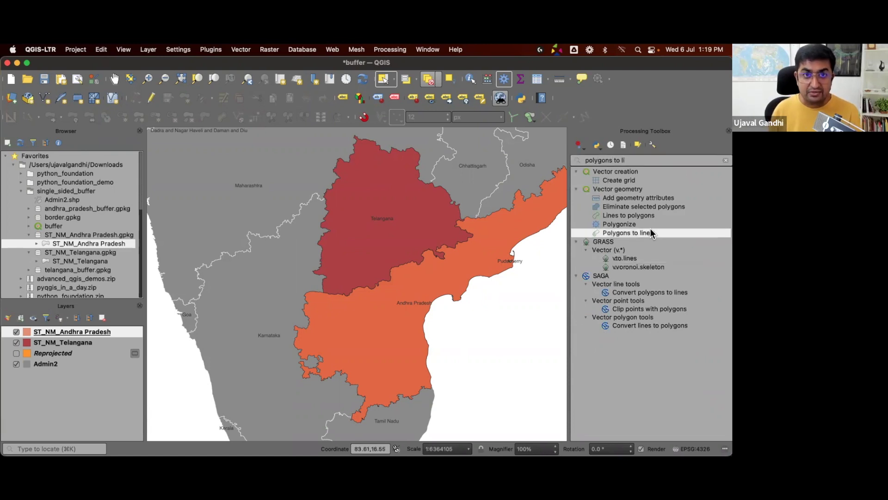
- Search the processing tools for 'bound' instead
left_click(644, 160)
key("super+a")
type("bound")
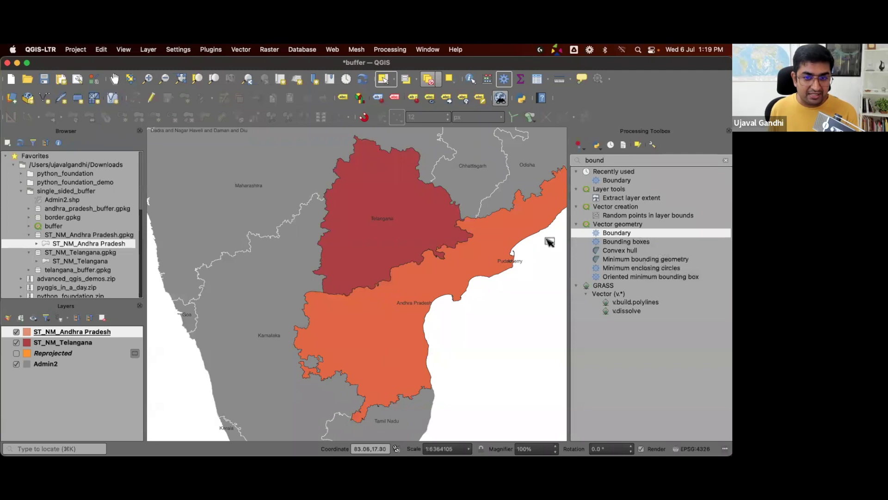
- Open Boundary as a batch process and add a third row set to ST_NM_Telangana
right_click(621, 234)
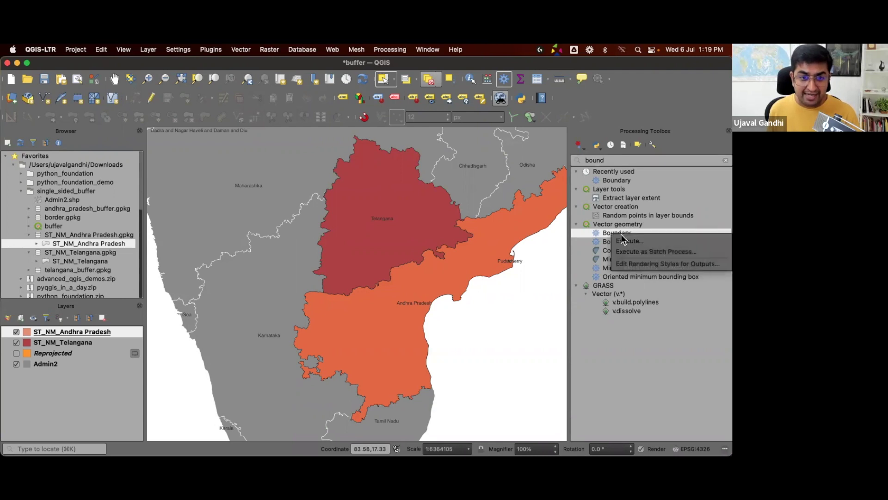
left_click(635, 252)
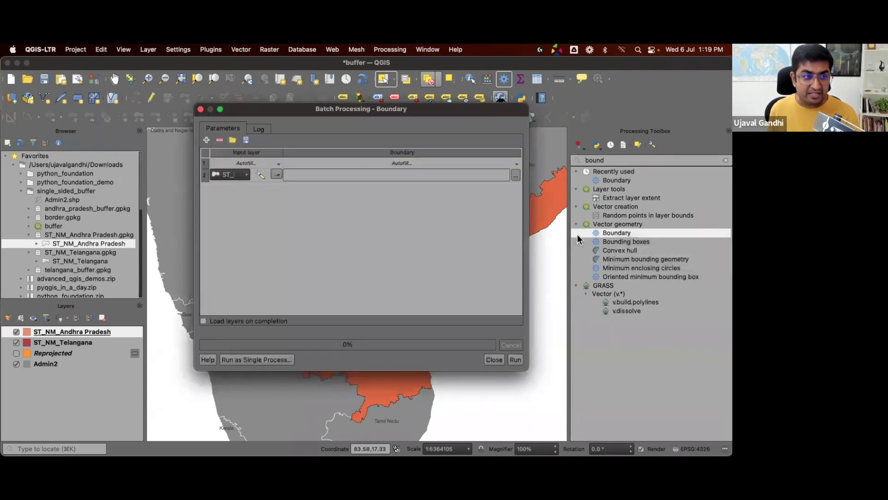
left_click_drag(283, 151, 342, 150)
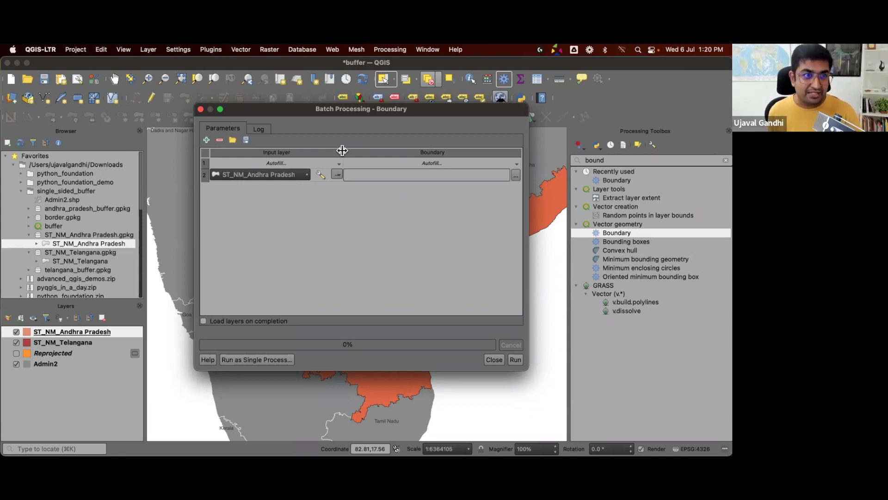
left_click(206, 140)
left_click(274, 182)
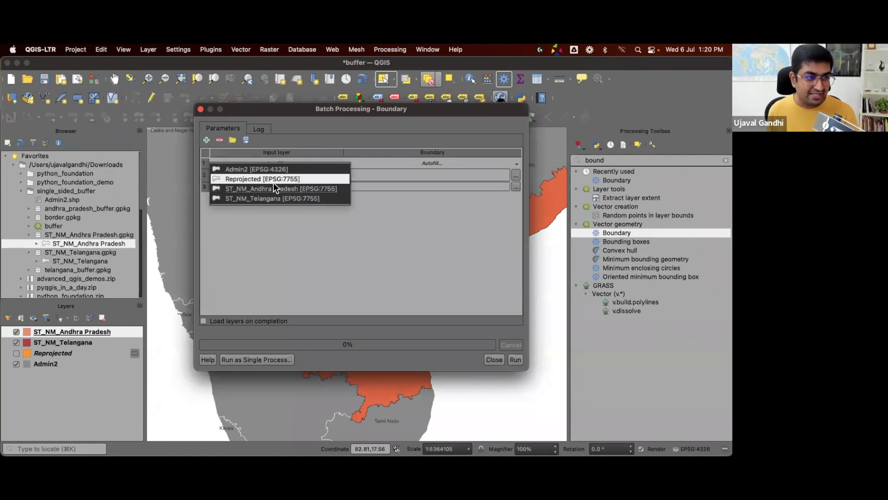
left_click(274, 187)
left_click(274, 187)
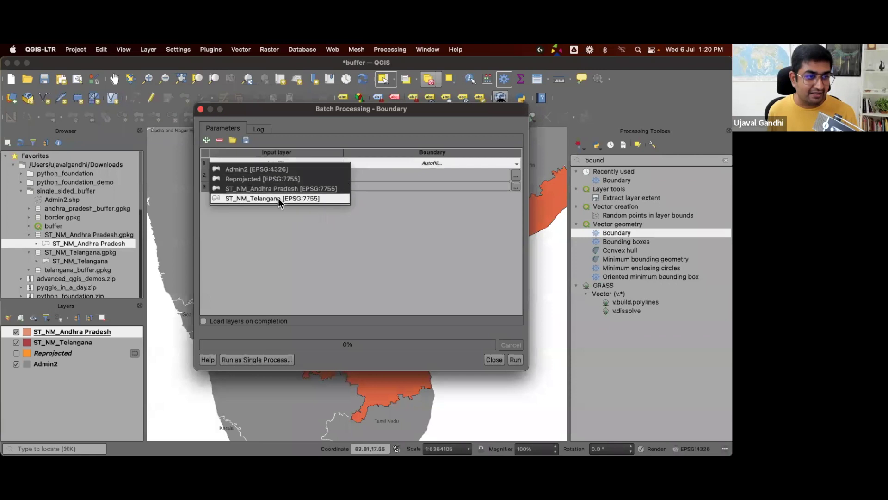
left_click(279, 198)
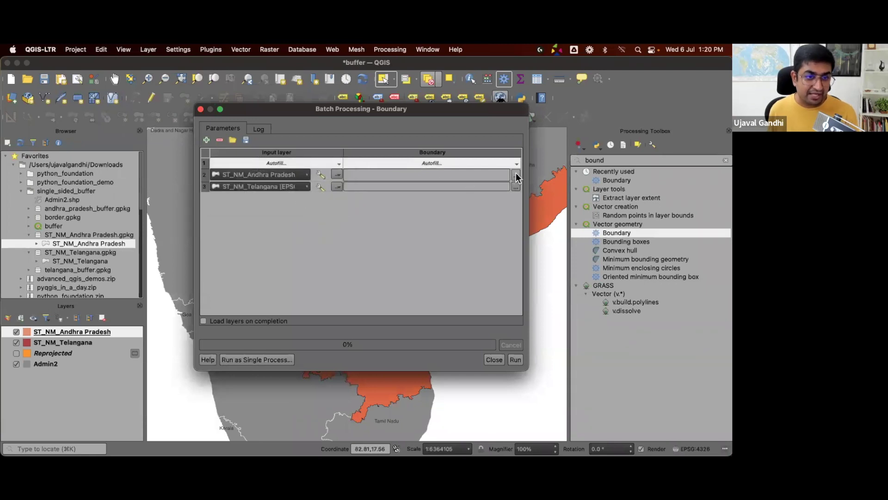
- Name outputs with prefix boundary_ in single_sided_buffer, autofilled from parameter values
left_click(515, 175)
left_click(517, 199)
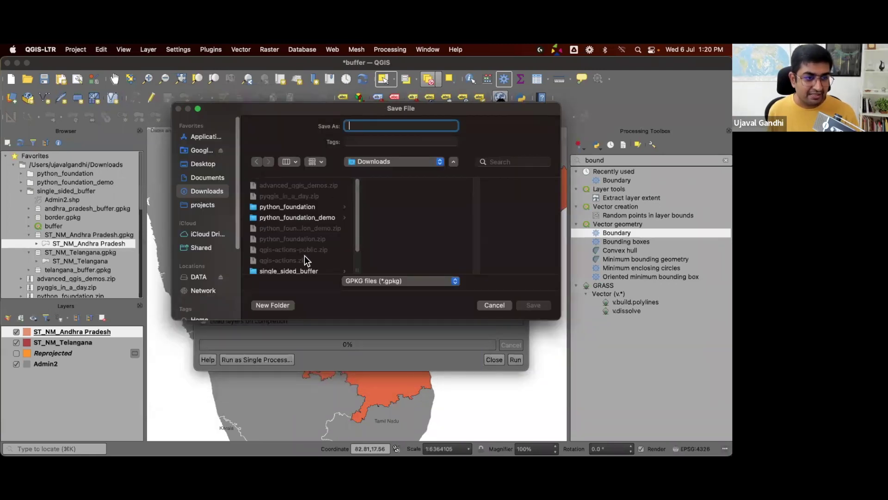
left_click(307, 271)
left_click(371, 130)
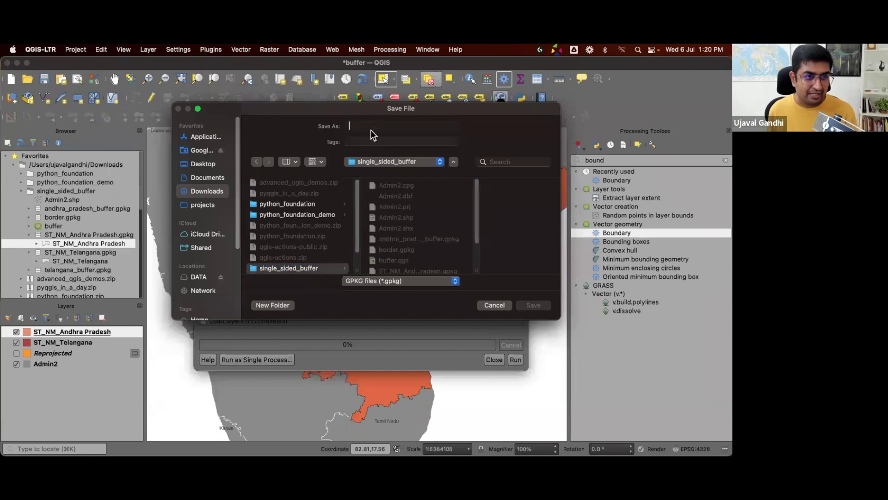
type("boundary_")
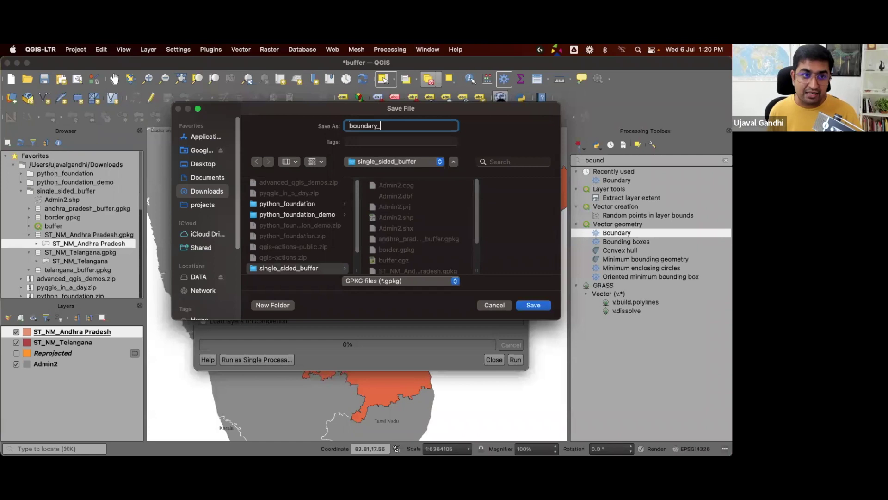
key("Return")
left_click(375, 219)
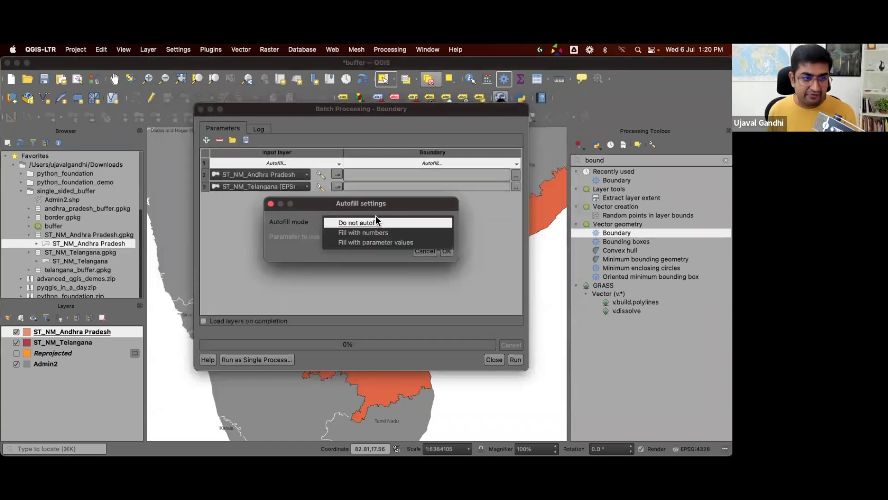
left_click(388, 243)
left_click(445, 250)
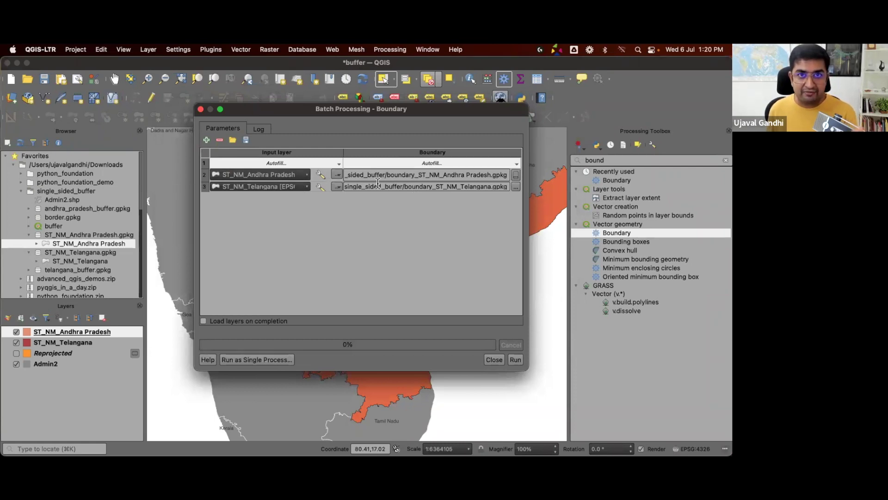
- Enable loading layers on completion, run the batch, then hide ST_NM_Andhra Pradesh
left_click(273, 319)
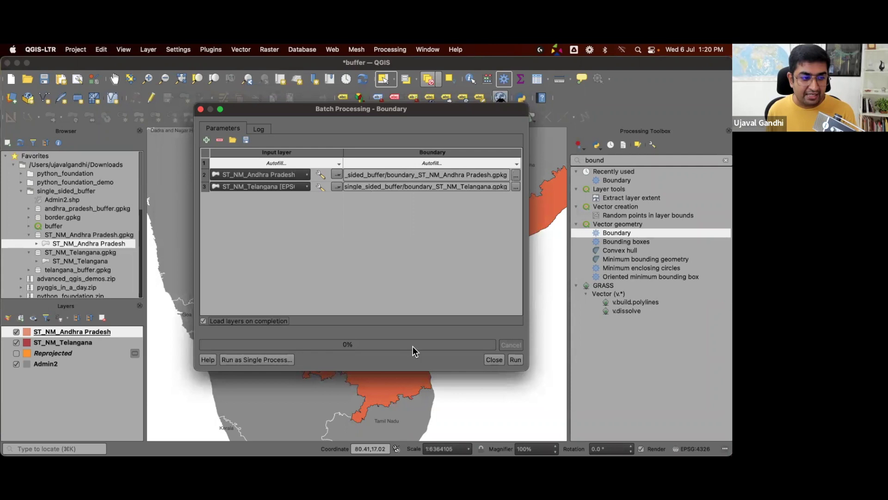
left_click(507, 360)
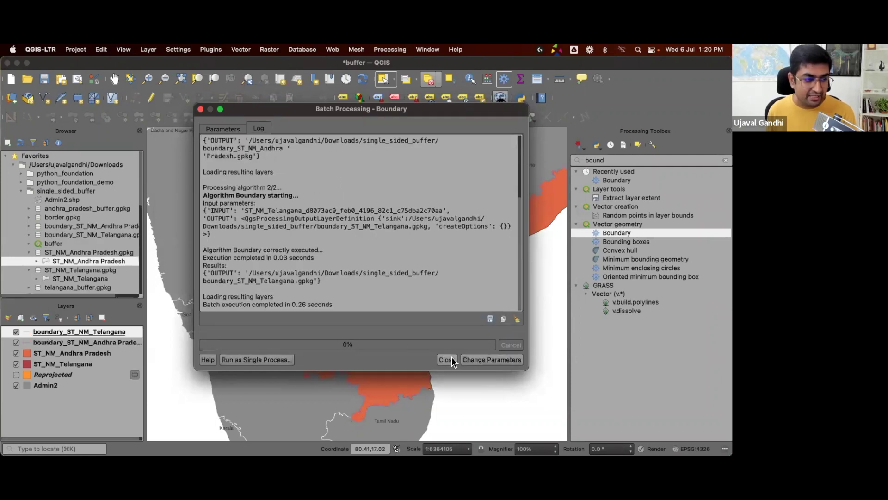
left_click(452, 359)
left_click(16, 353)
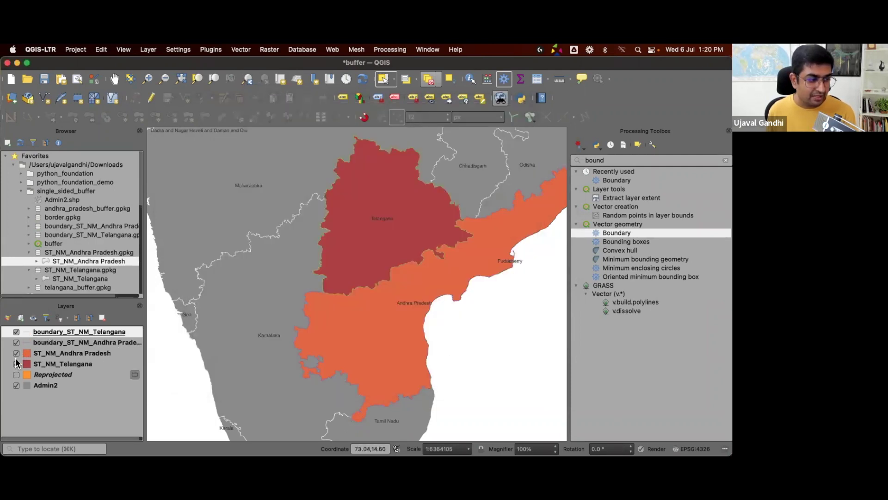
- Hide ST_NM_Telangana and Admin2, recentre the outlines, and search tools for 'intersec'
left_click(16, 364)
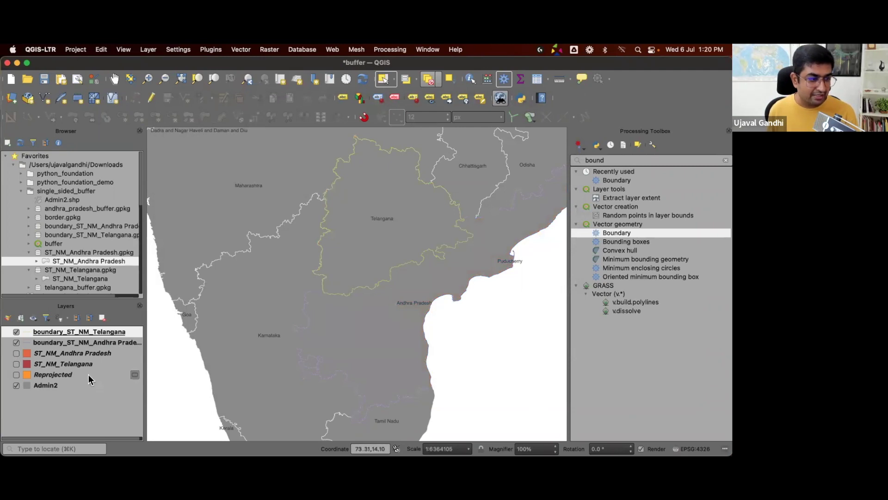
left_click(16, 385)
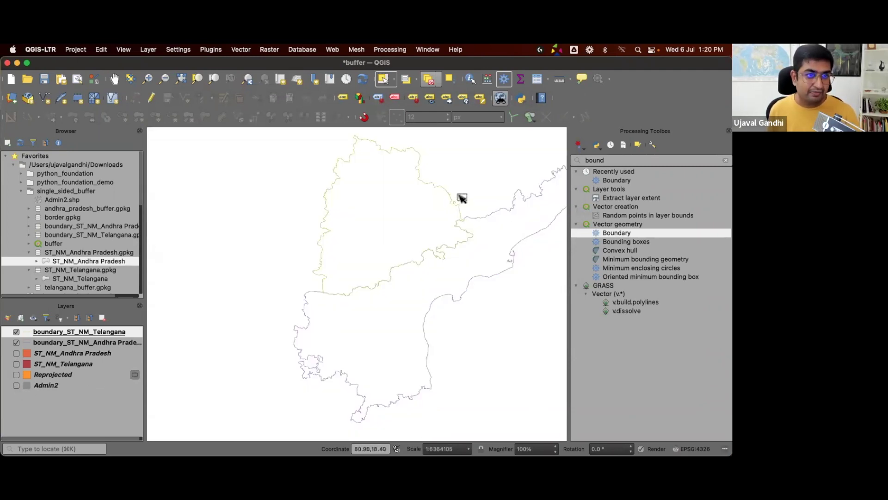
left_click(114, 81)
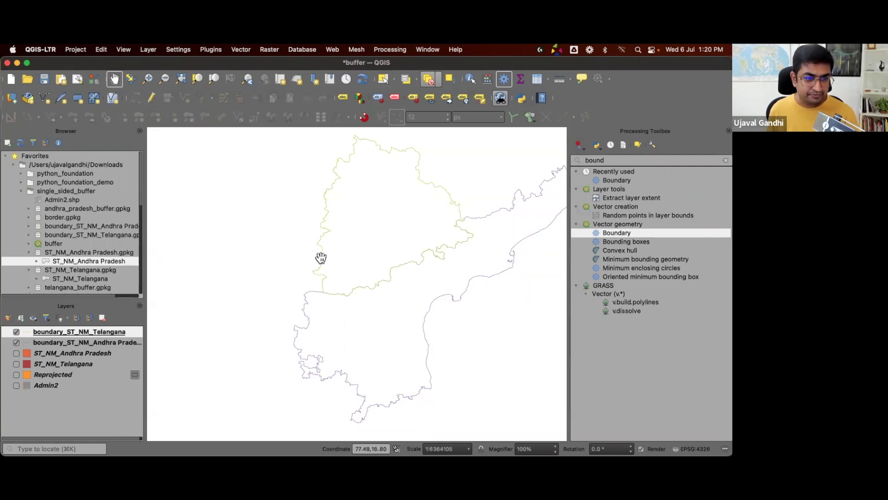
left_click_drag(321, 258, 266, 279)
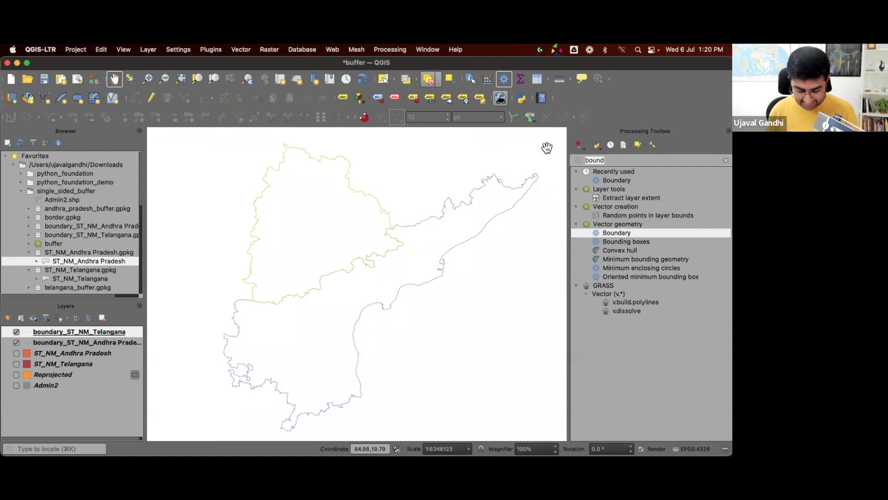
key("super+a")
type("intersec")
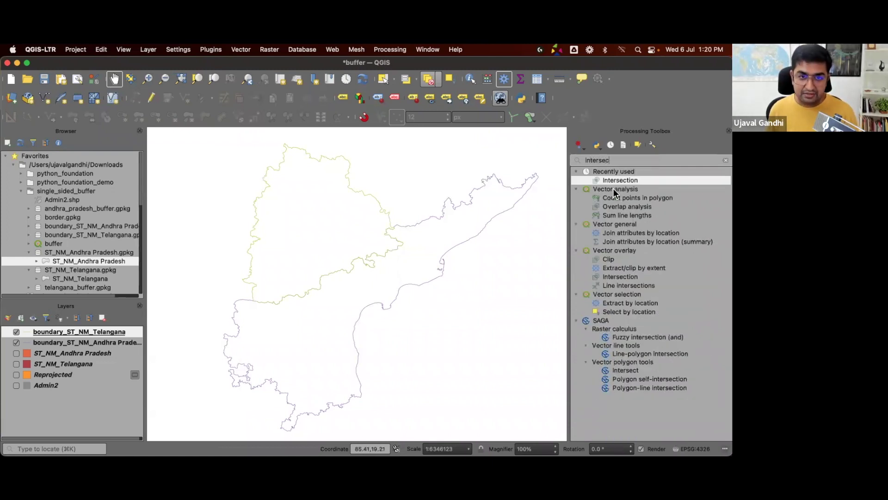
- Intersect the Andhra Pradesh boundary with the Telangana boundary, saving the shared line as border.gpkg
double_click(628, 275)
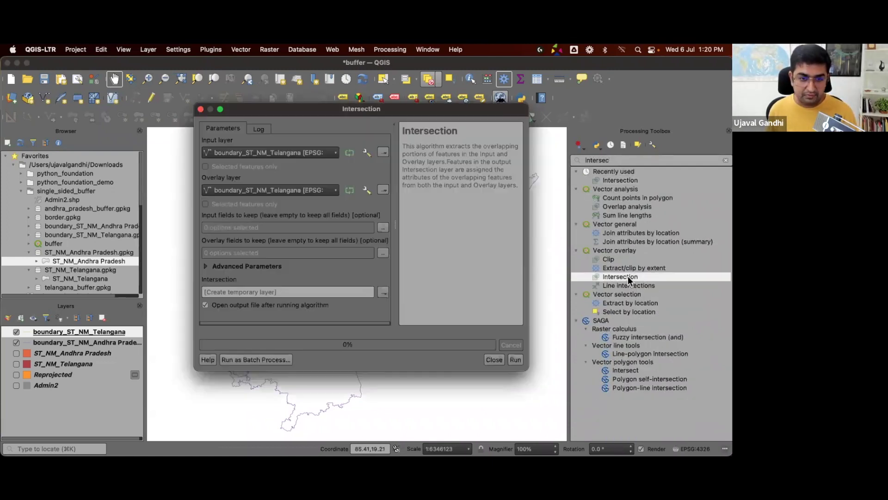
left_click(313, 148)
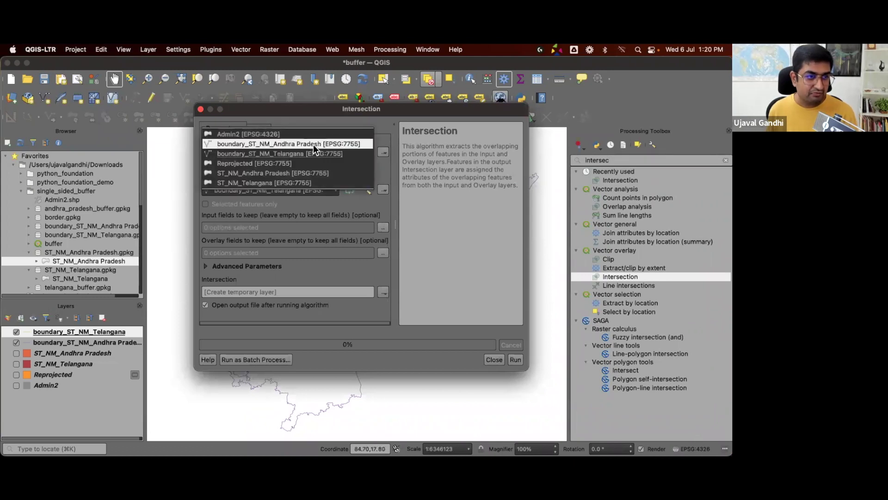
left_click(313, 144)
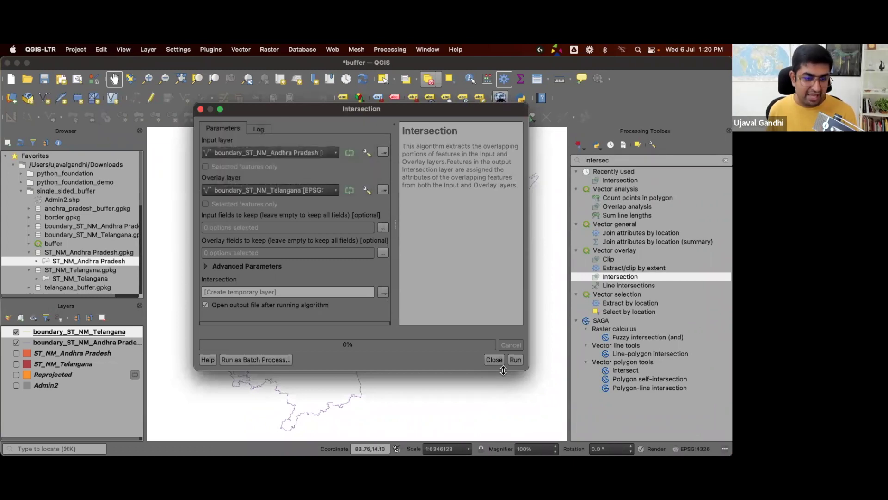
left_click(383, 291)
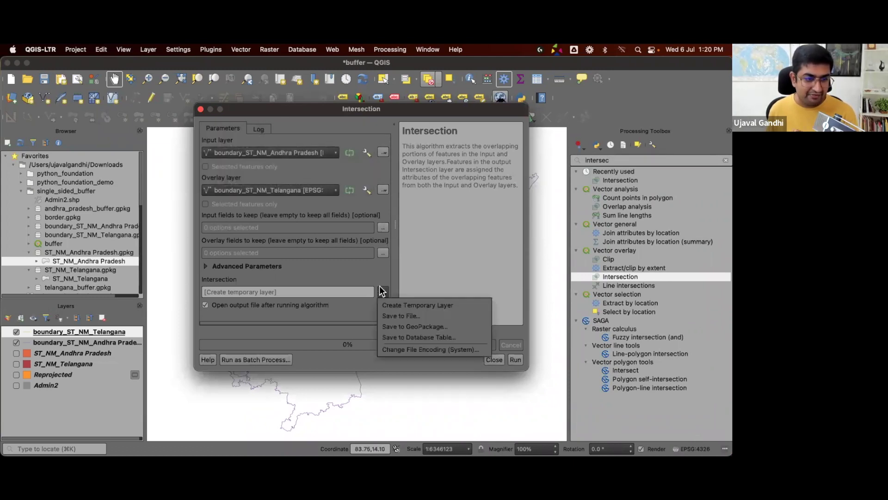
left_click(399, 316)
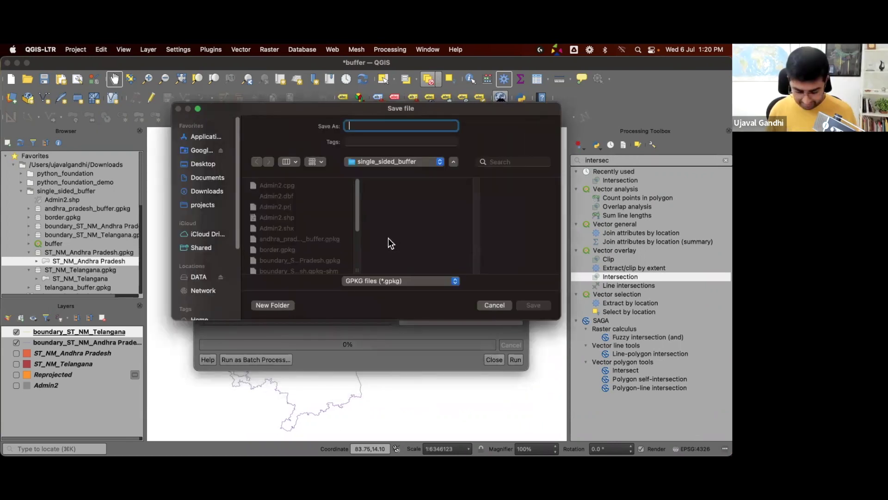
type("bord")
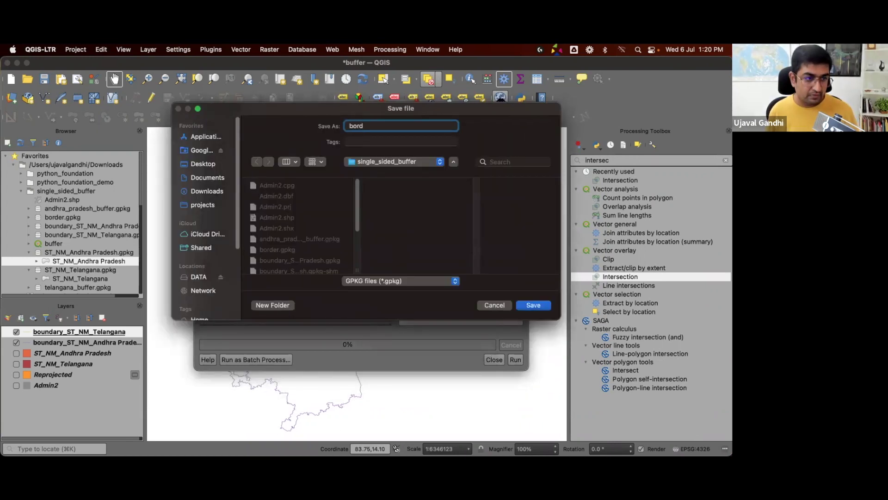
type("er")
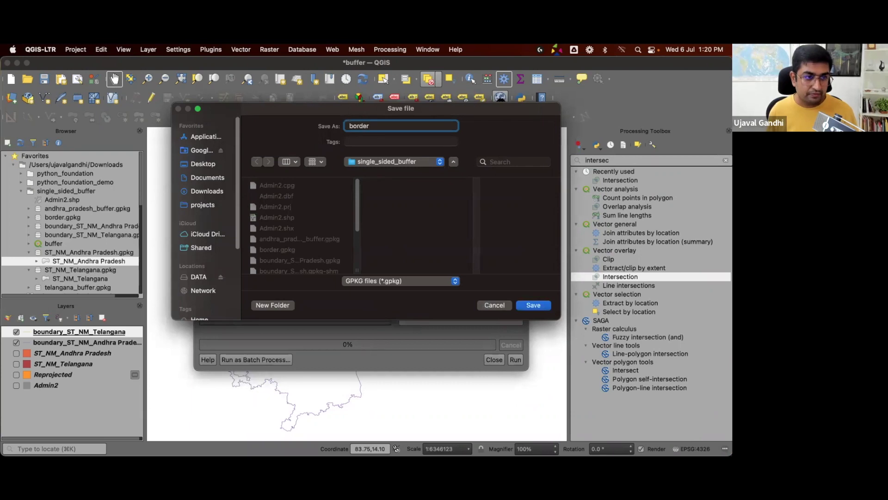
key("Return")
left_click(400, 258)
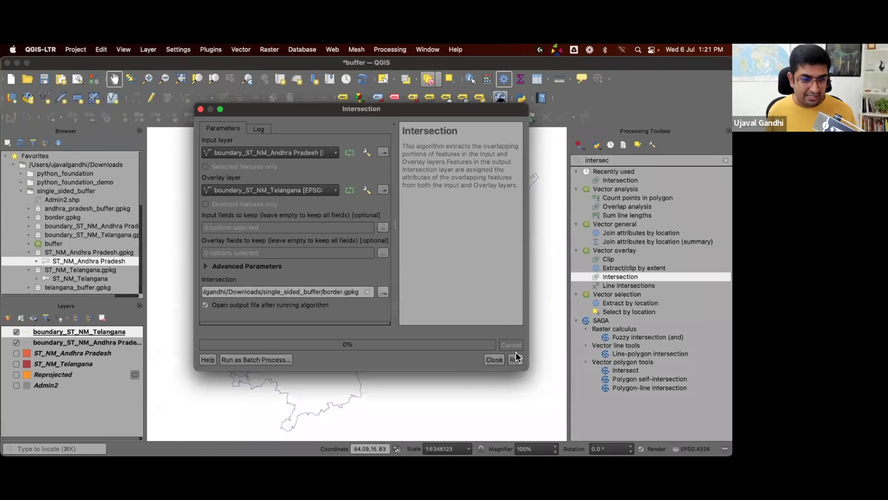
left_click(515, 359)
left_click(494, 359)
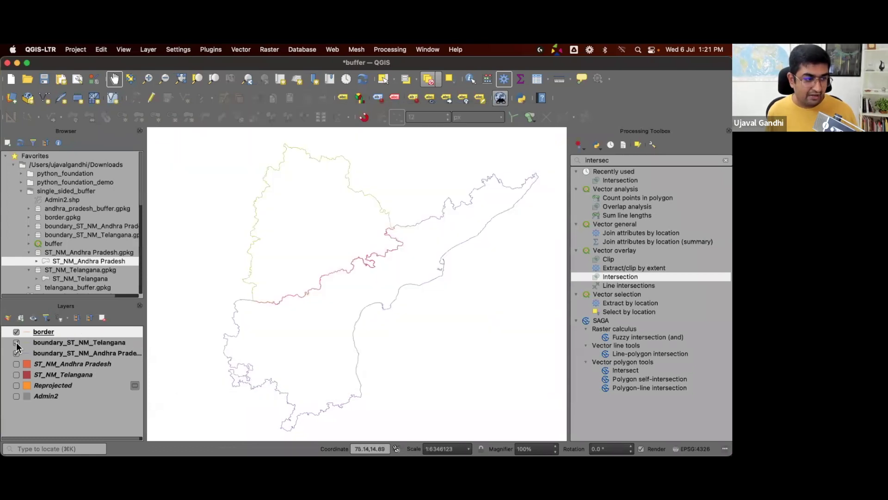
- Hide both boundary_ layers, turn Admin2 back on, and zoom in on the border line
left_click(16, 342)
left_click(17, 353)
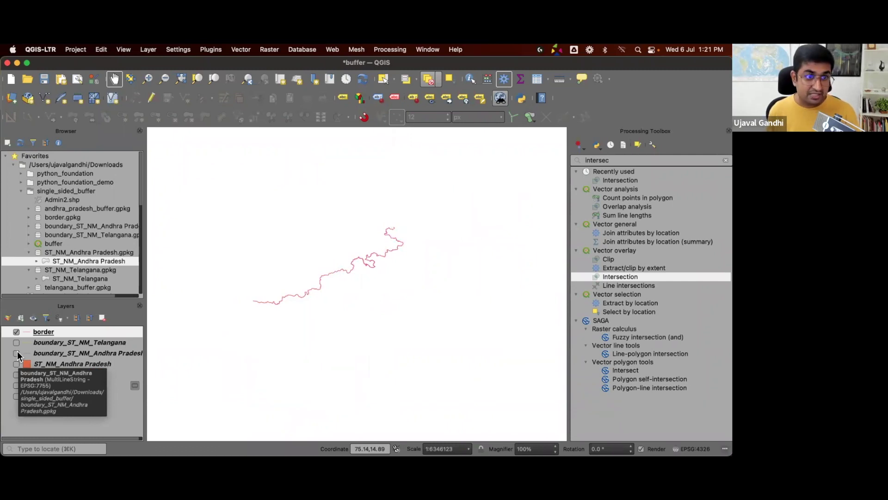
left_click(17, 396)
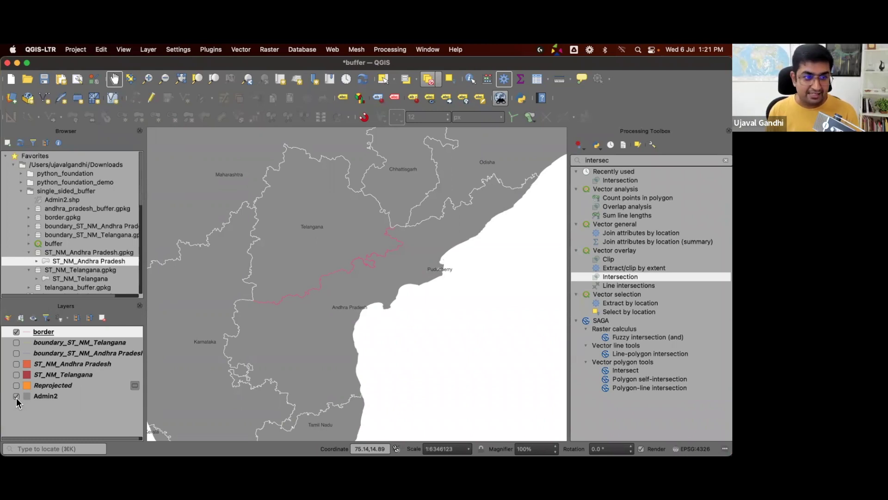
scroll(331, 279, "up", 1)
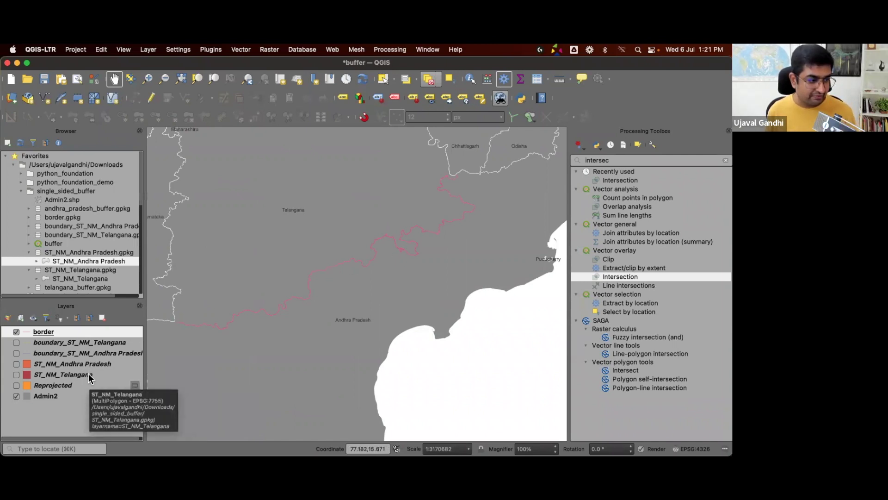
- Remove the Andhra Pradesh and Telangana boundary layers from the project
left_click(96, 354)
left_click(93, 344, "shift")
right_click(94, 349)
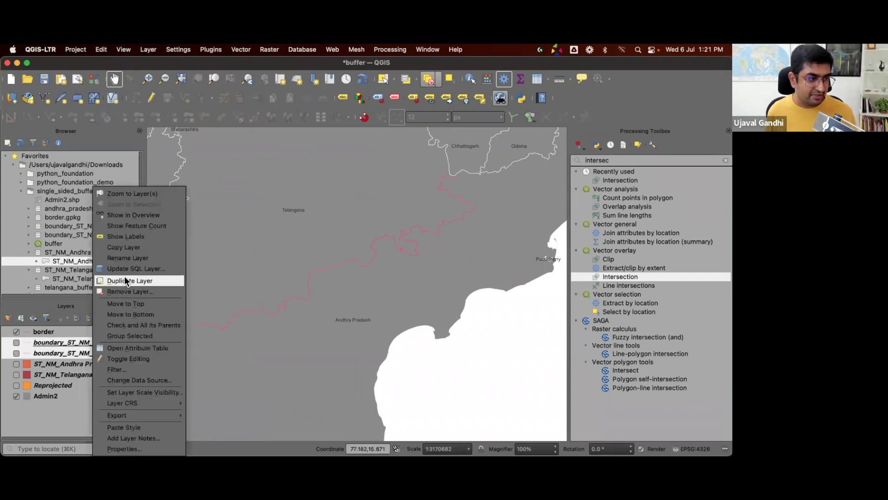
left_click(118, 290)
left_click(410, 256)
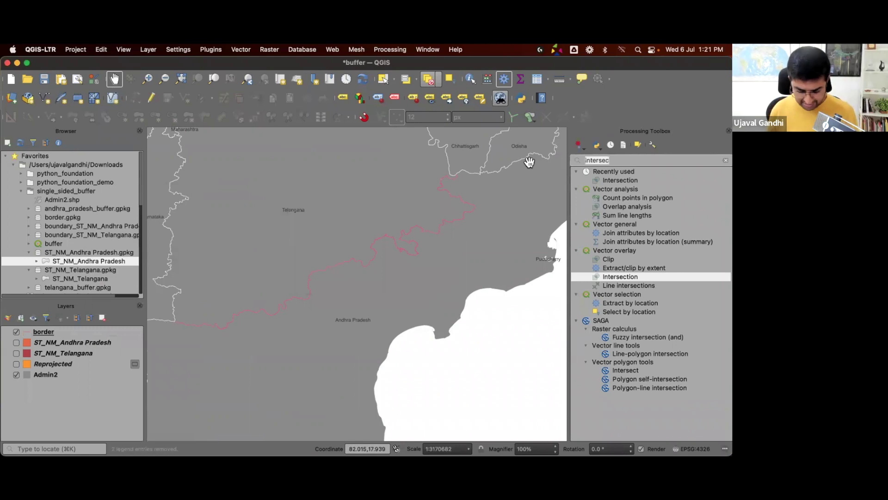
- Run Single sided buffer on the border at 100 meters, then zoom in on the result
key("super+a")
type("on")
key("super+a")
type("single")
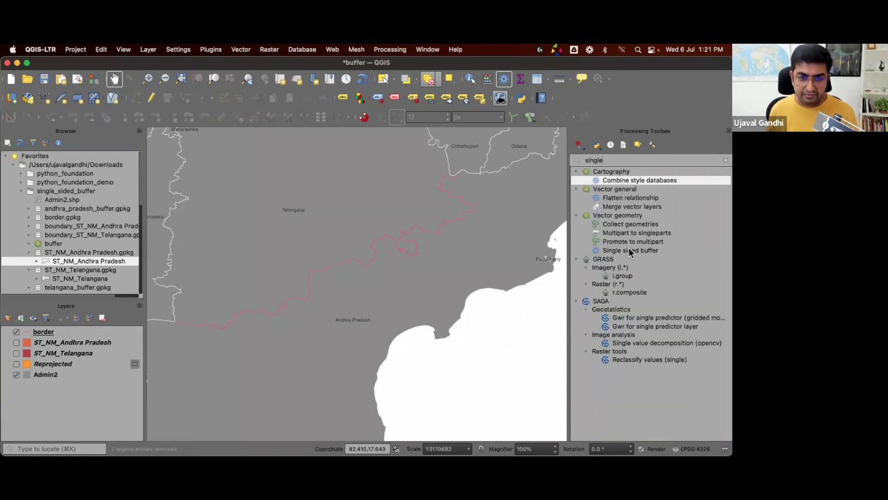
left_click(628, 249)
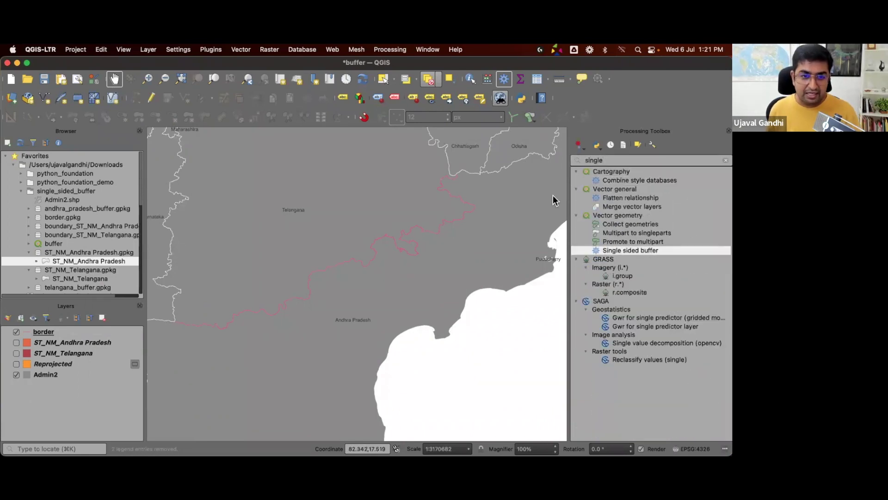
double_click(607, 250)
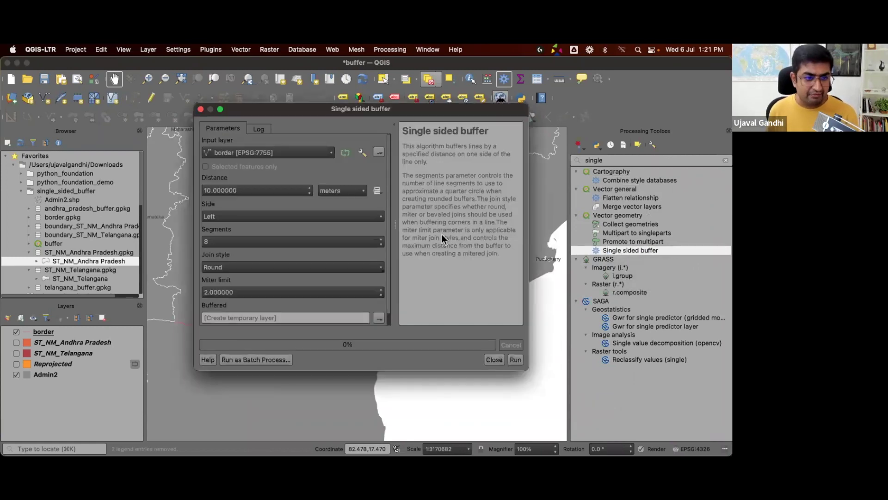
triple_click(303, 189)
type("1")
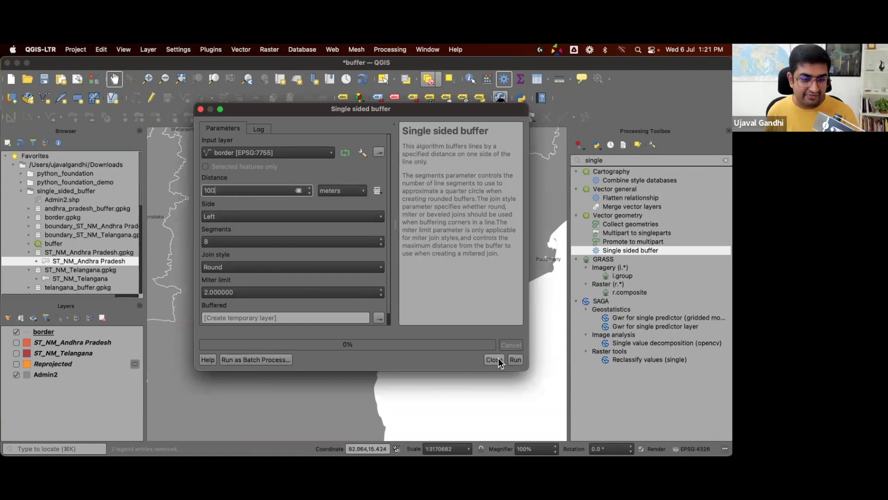
left_click(514, 361)
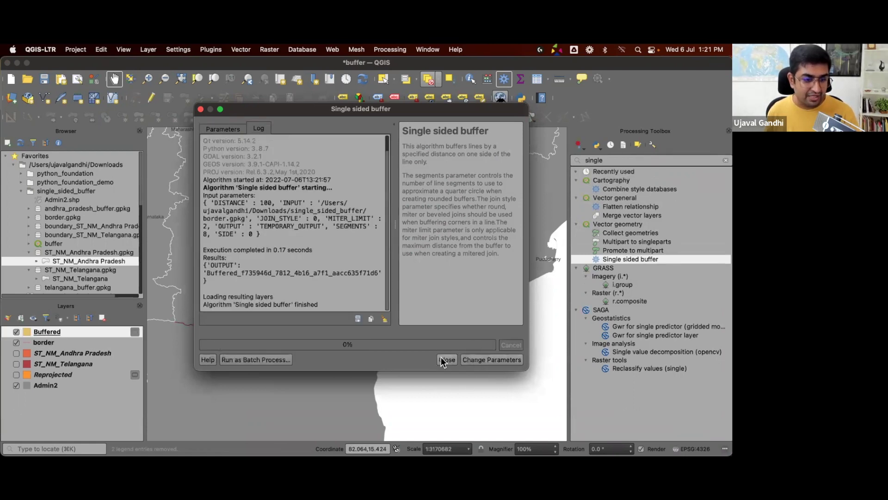
left_click(494, 361)
scroll(370, 277, "up", 5)
scroll(361, 228, "up", 3)
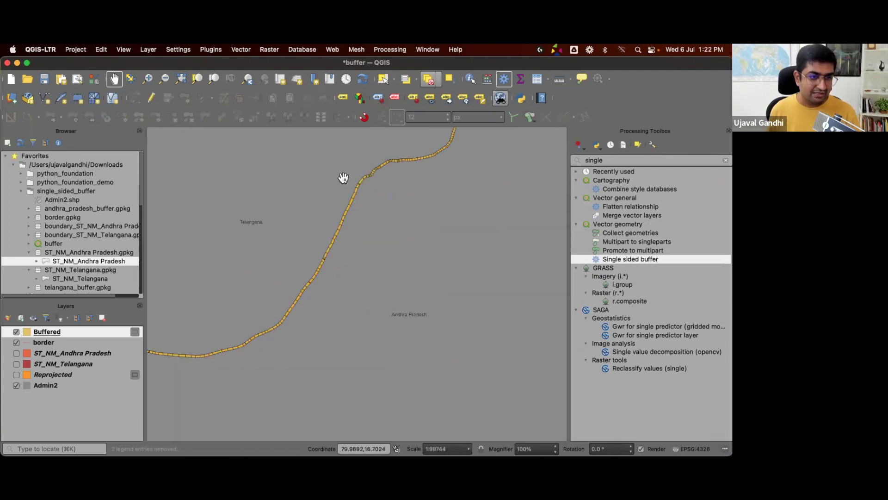
scroll(355, 171, "up", 5)
scroll(398, 204, "up", 5)
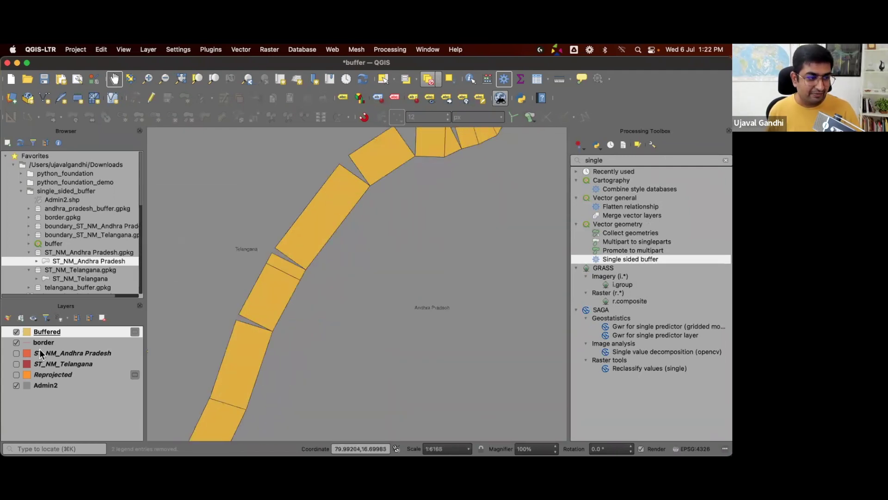
left_click(17, 331)
left_click(16, 332)
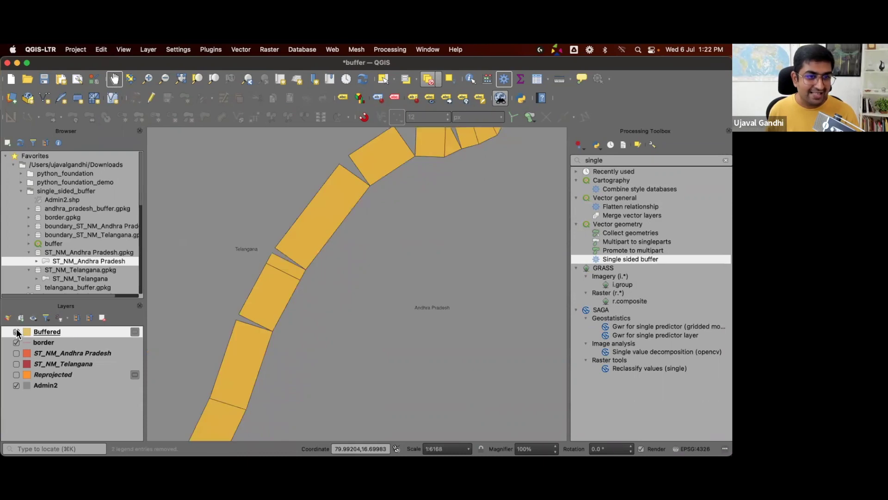
left_click_drag(374, 206, 348, 290)
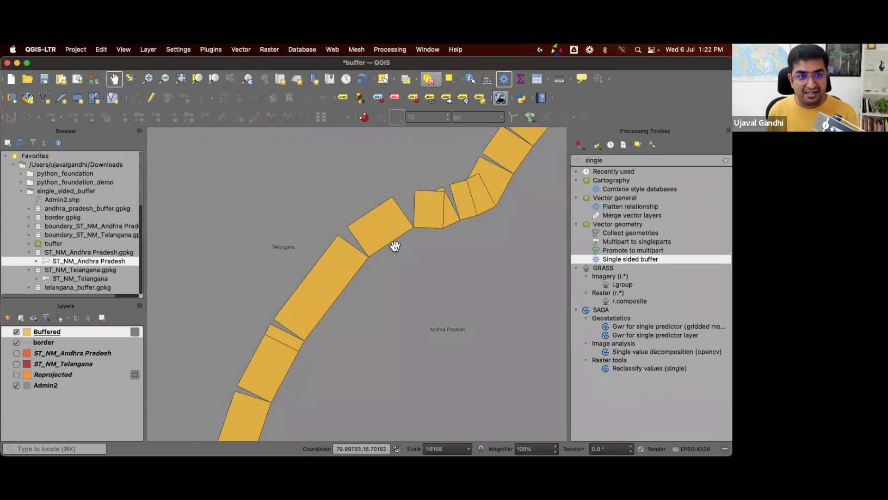
scroll(369, 219, "down", 1)
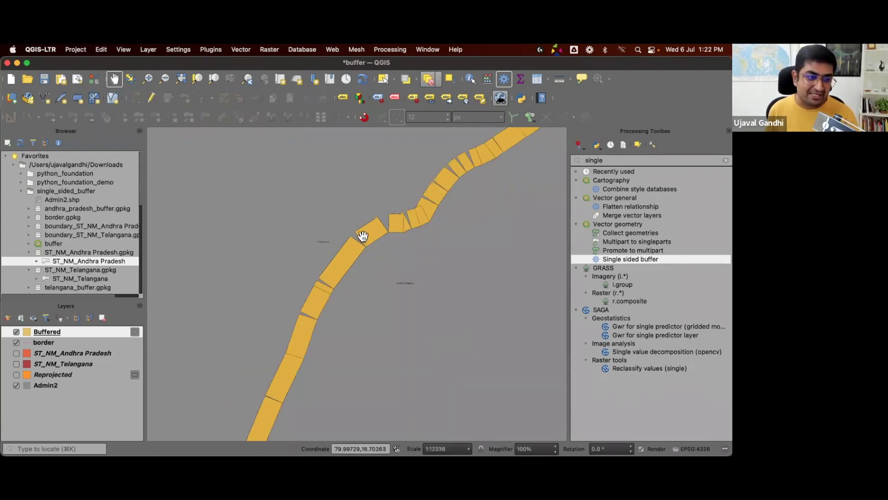
left_click_drag(453, 174, 304, 312)
- Remove the one-sided Buffered layer from the project
right_click(129, 334)
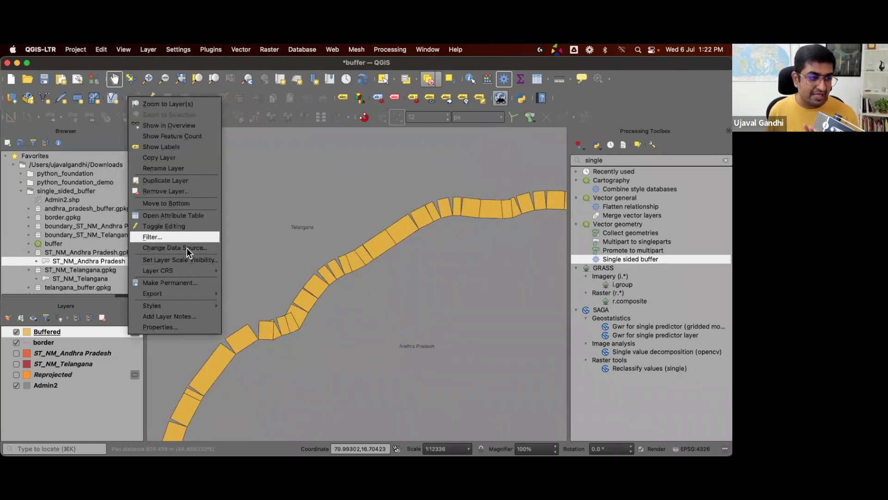
left_click(189, 189)
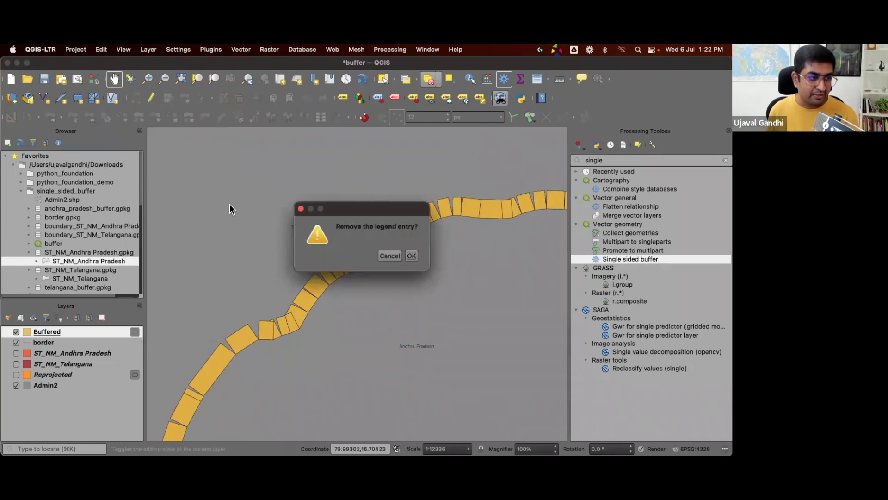
left_click(408, 257)
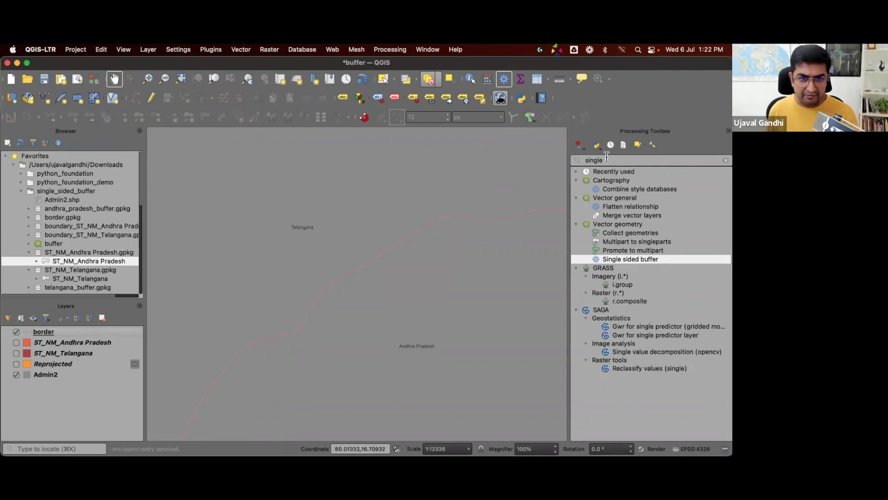
- Run the standard Buffer on border with a distance of 1 kilometer
type("buffer")
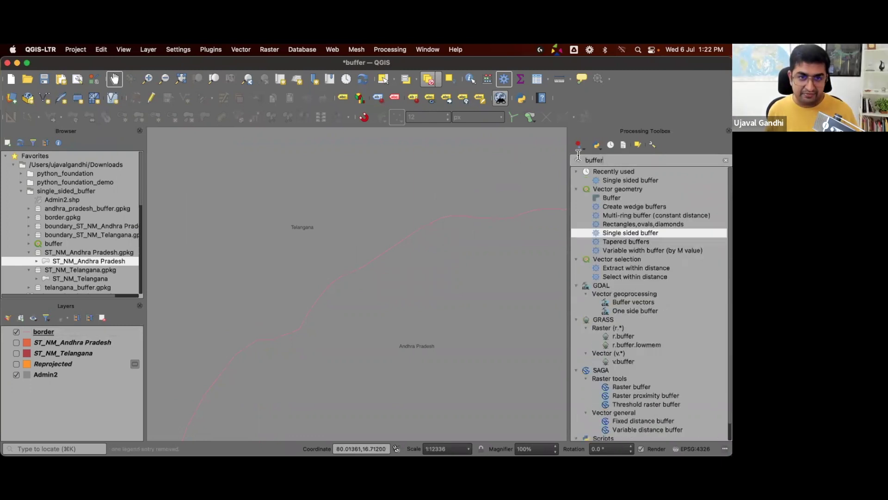
left_click(653, 197)
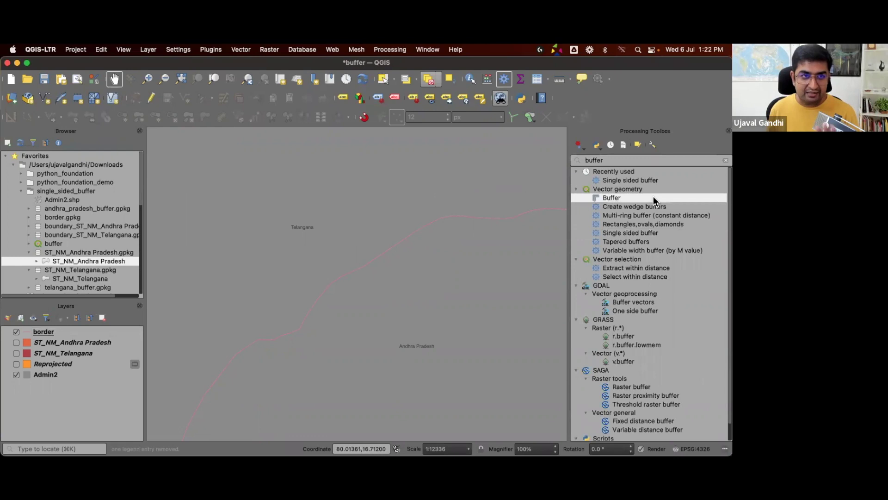
double_click(654, 199)
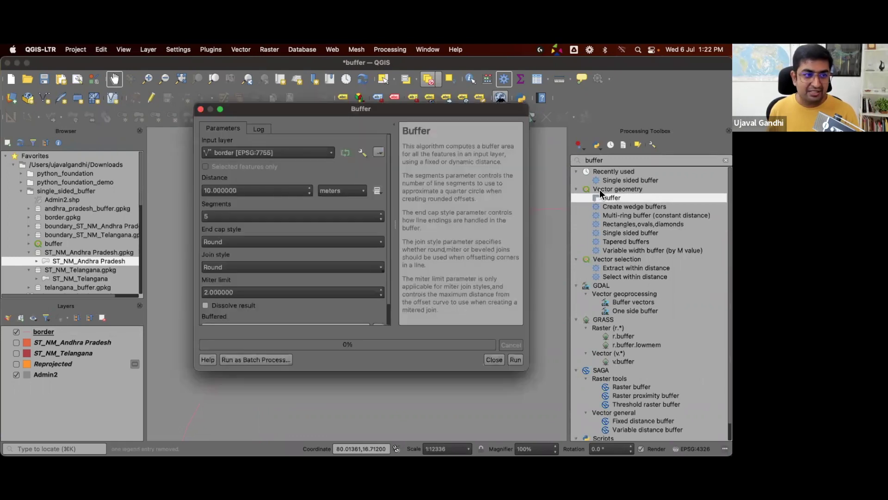
double_click(271, 186)
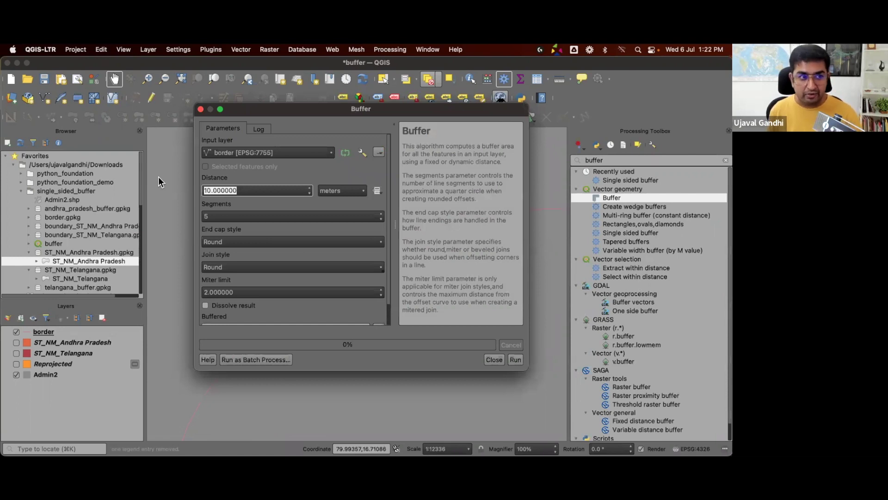
type("1")
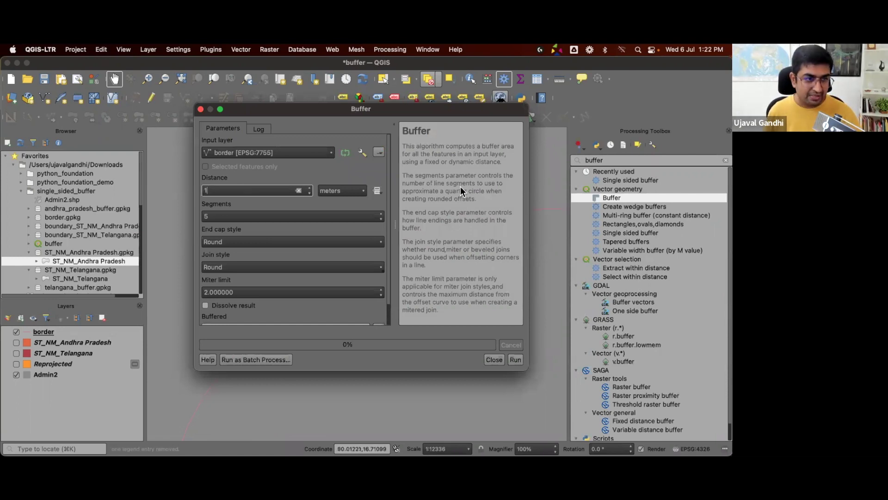
left_click(354, 190)
left_click(355, 202)
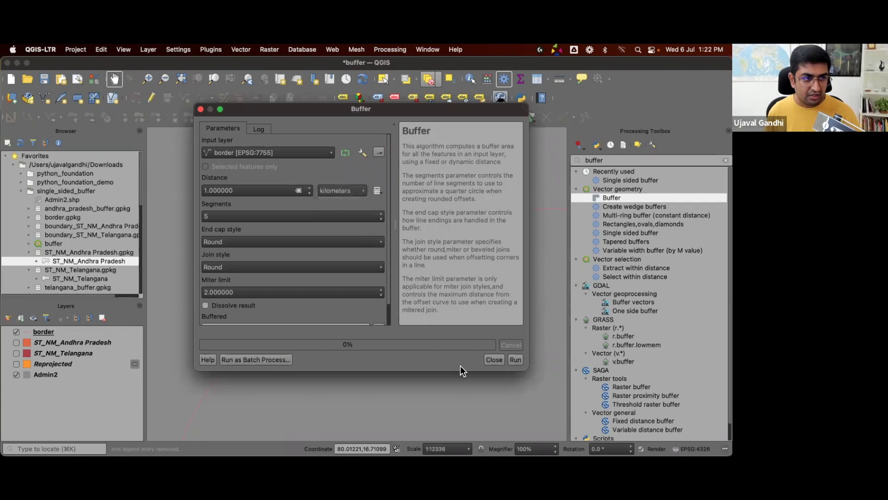
left_click(515, 359)
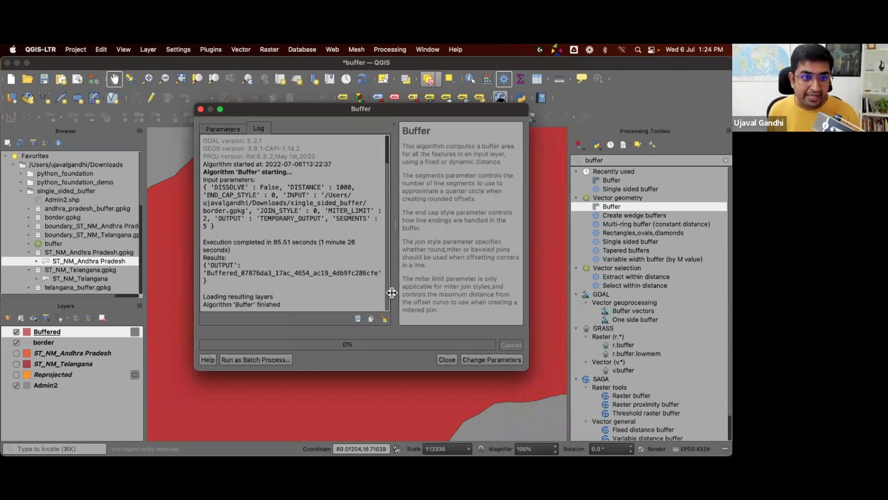
- Move Buffered below the border layer, show both state polygons, and set Buffered fill to 57.3% opacity
left_click(445, 358)
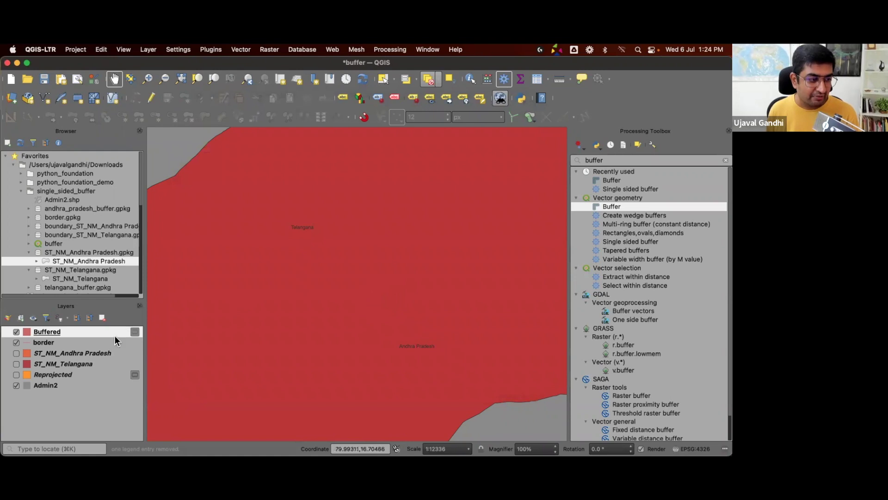
left_click_drag(116, 332, 111, 343)
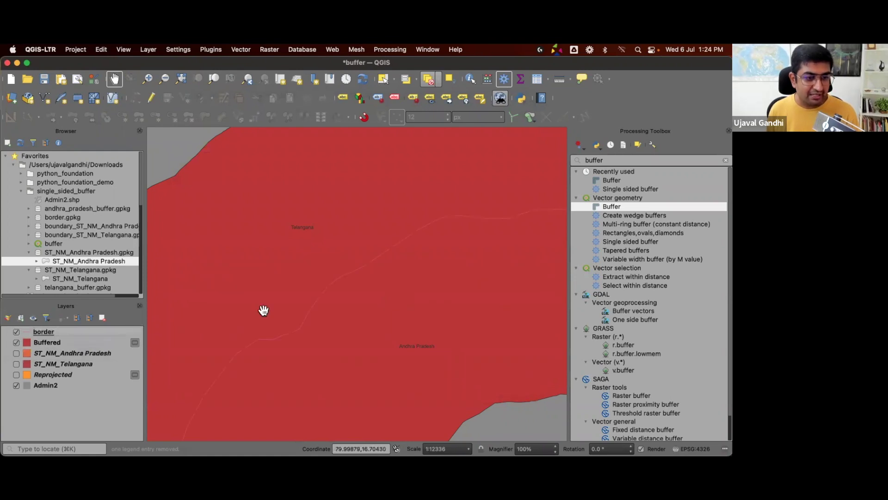
scroll(270, 310, "down", 1)
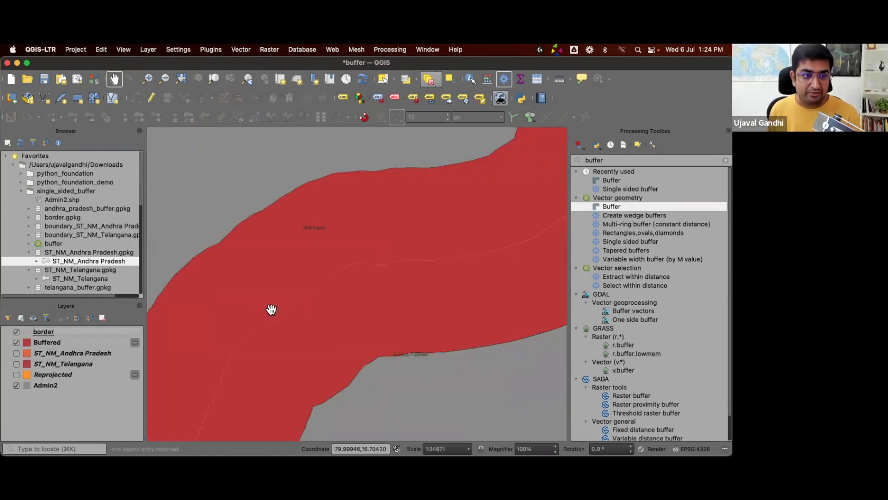
scroll(271, 310, "down", 1)
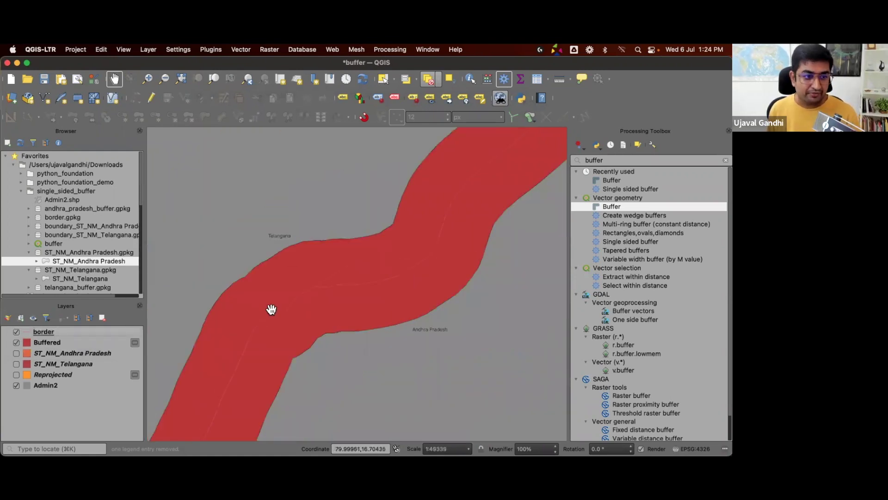
left_click(16, 352)
left_click(16, 364)
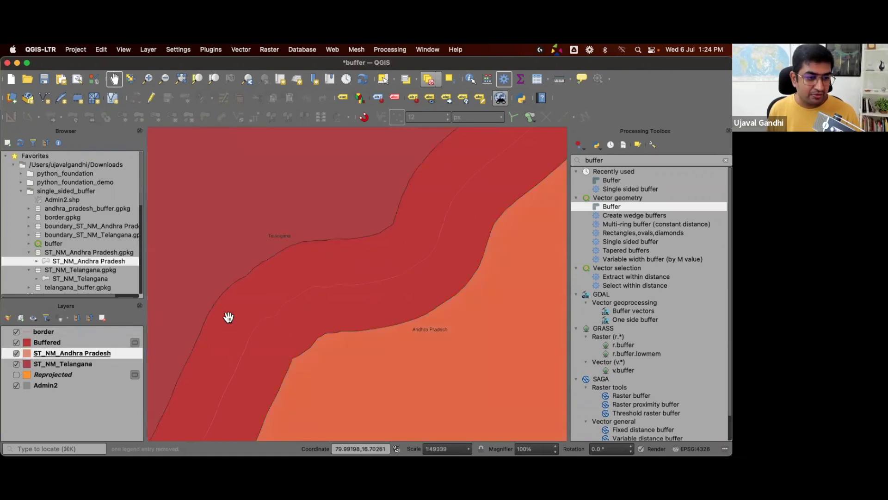
left_click(74, 342)
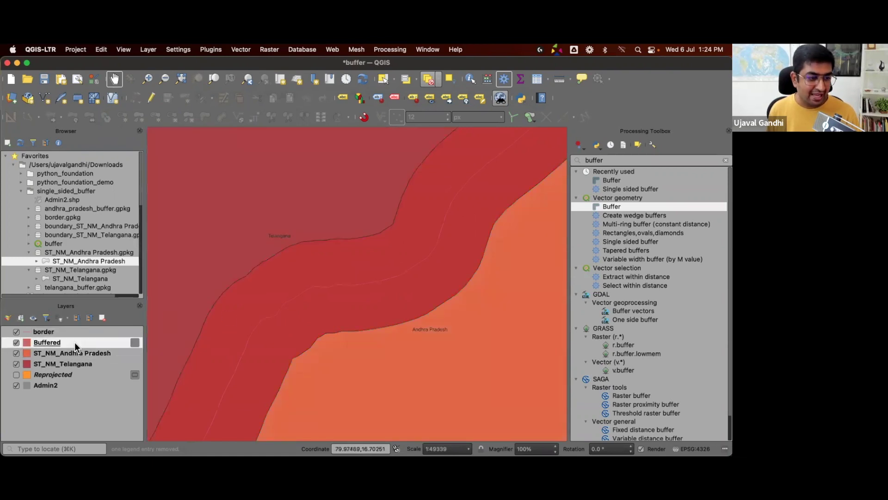
left_click(8, 318)
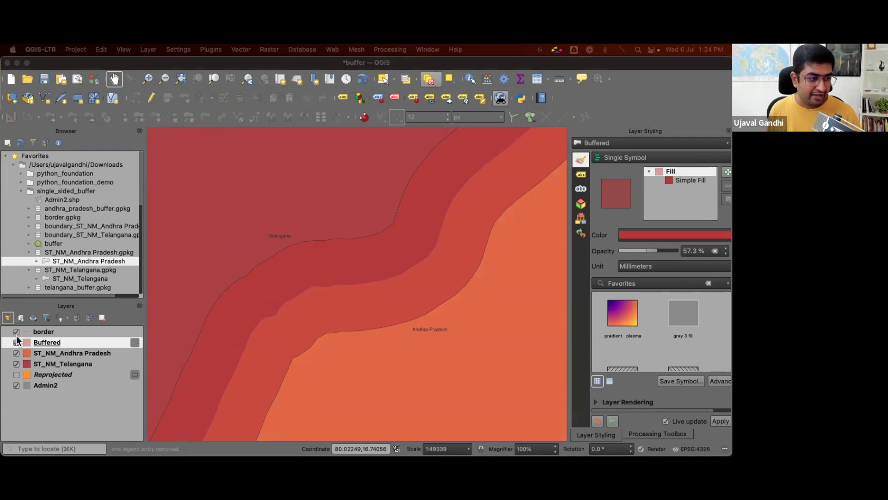
- Hide the Telangana state layer, leaving only Andhra Pradesh visible beneath the buffer
left_click(17, 353)
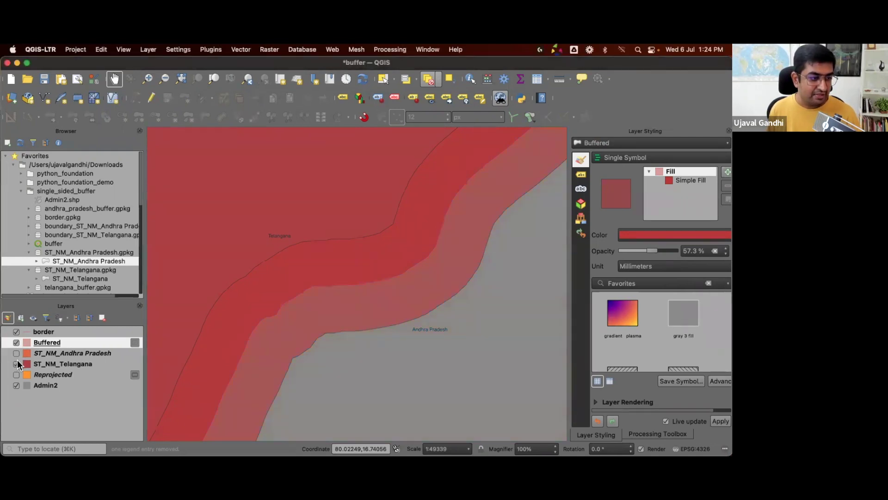
left_click(16, 363)
scroll(240, 319, "down", 1)
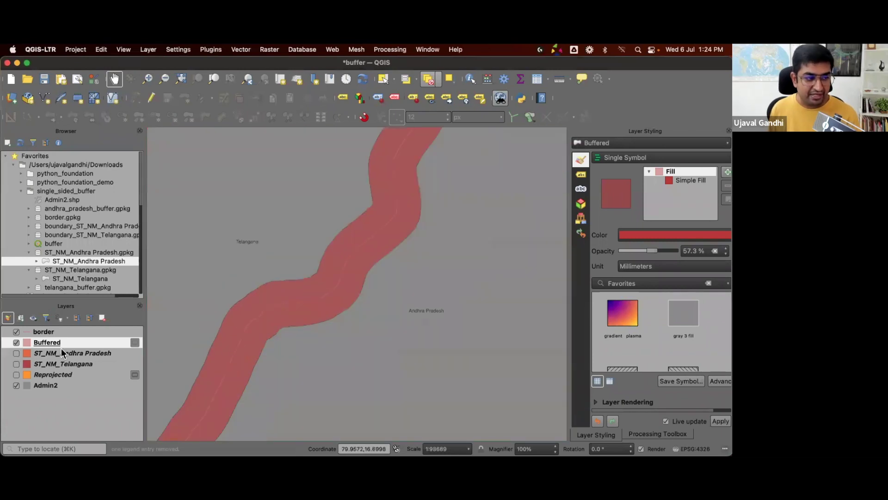
left_click(16, 353)
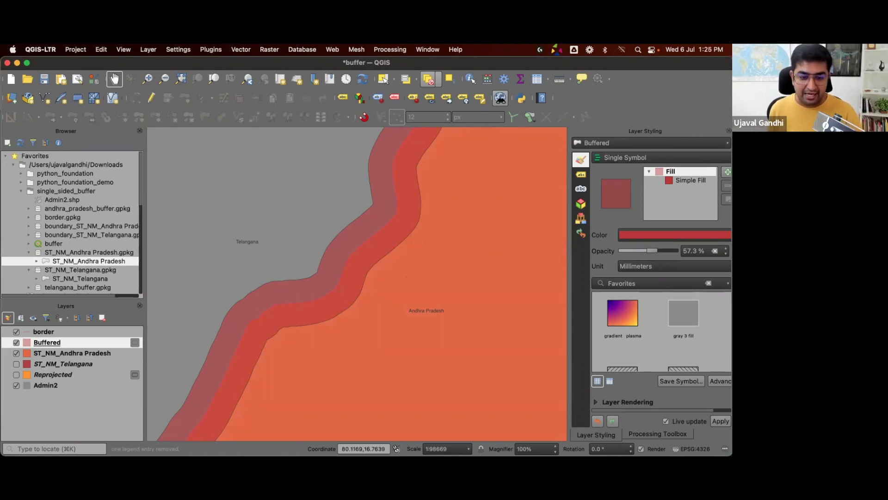
- Set up a batch Intersection with ST_NM_Andhra Pradesh and ST_NM_Telangana each over Buffered
key("super+alt+t")
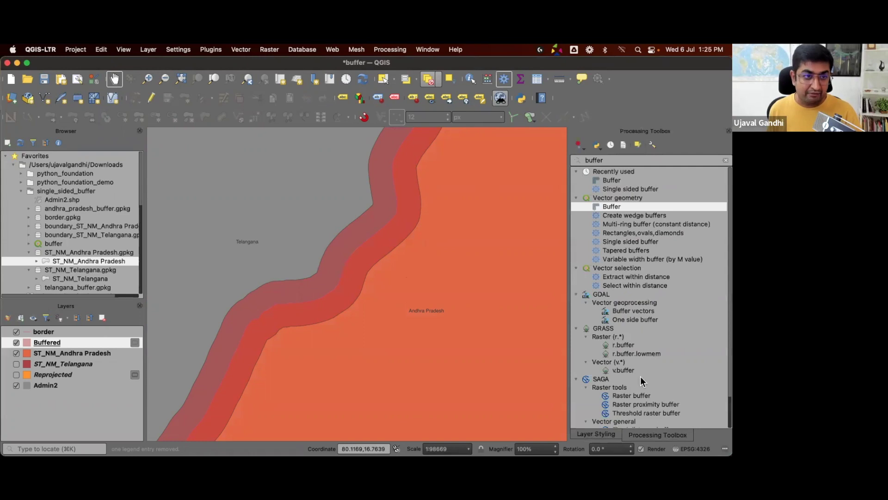
left_click(724, 160)
type("inter")
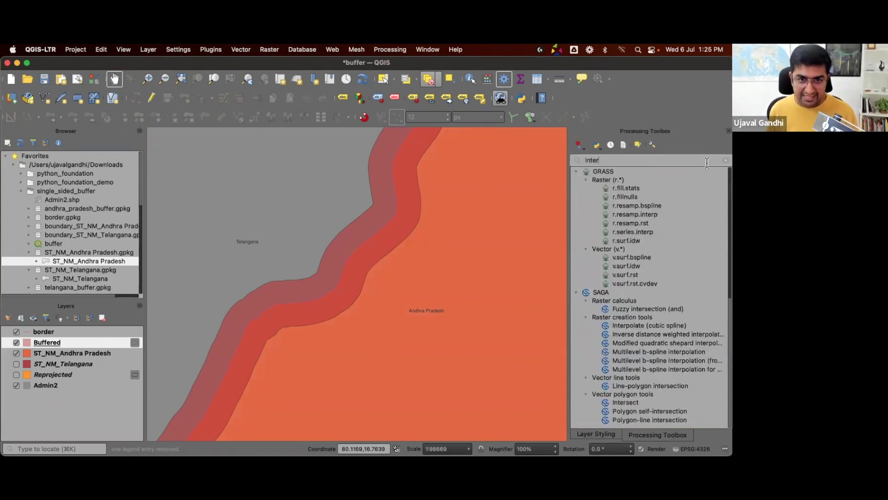
type("se")
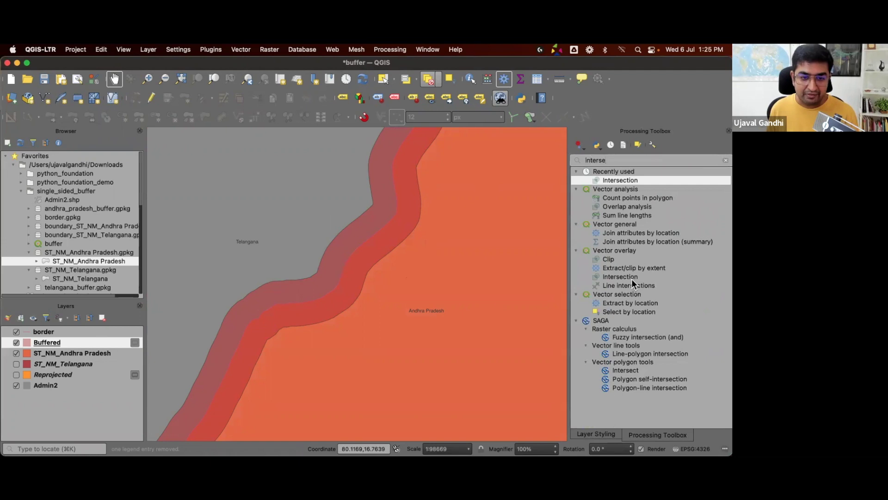
right_click(631, 277)
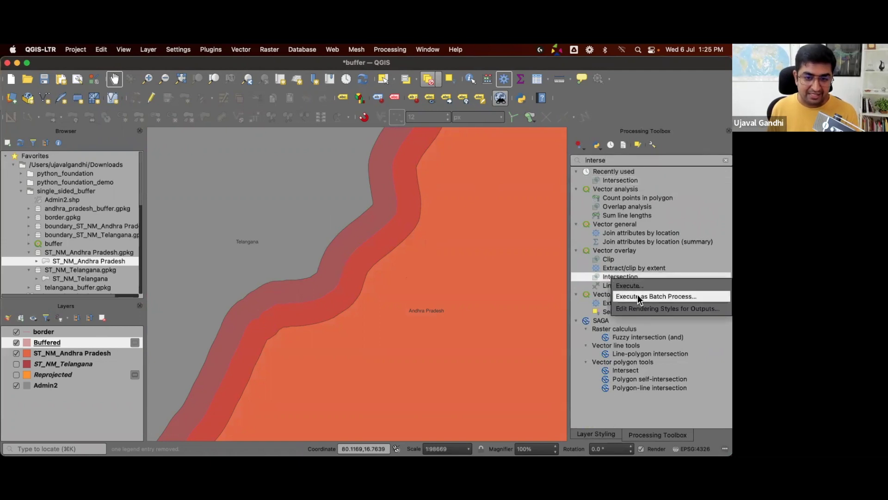
left_click(637, 297)
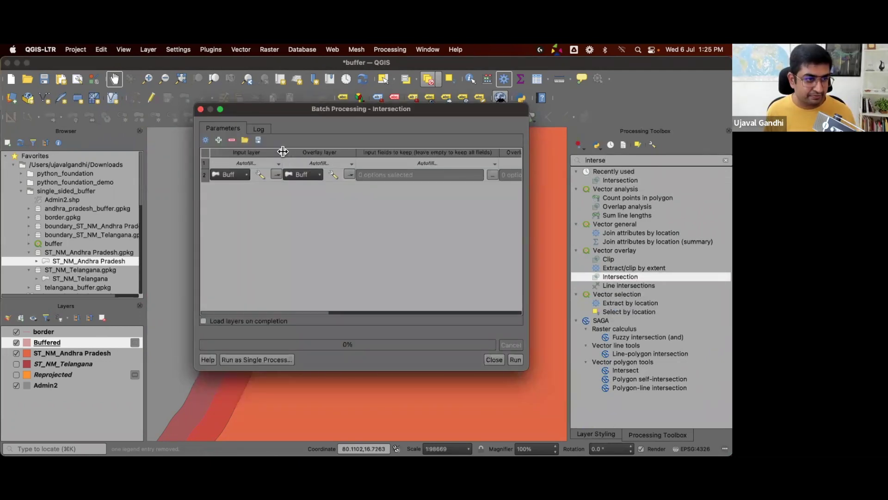
left_click_drag(282, 151, 349, 152)
left_click(286, 178)
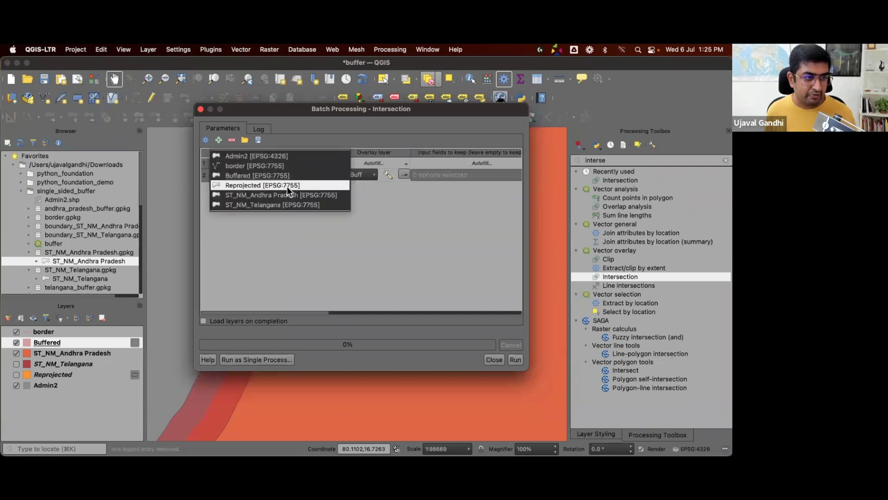
left_click(287, 193)
left_click(220, 141)
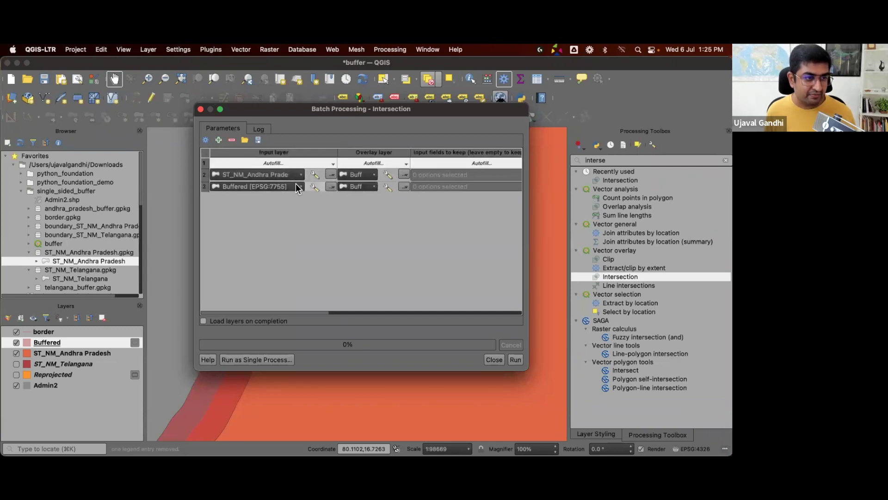
left_click(296, 185)
left_click(296, 217)
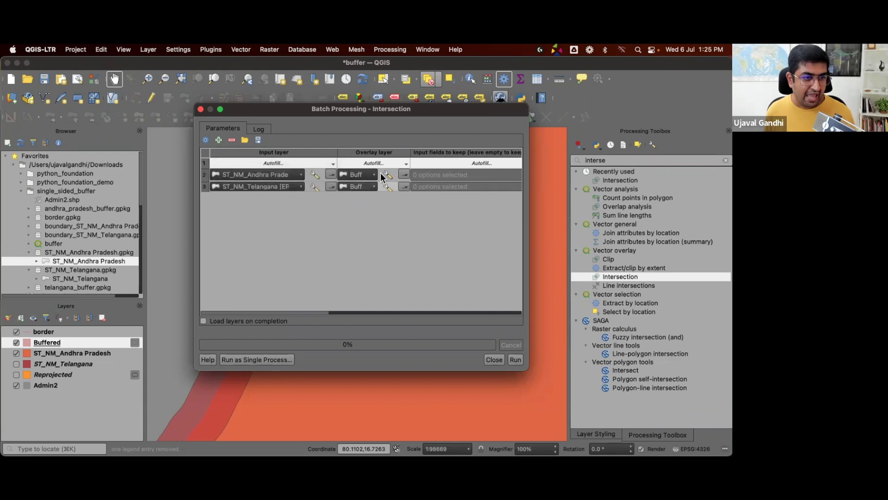
mouse_move(409, 152)
left_mouse_down()
mouse_move(438, 149)
mouse_move(410, 151)
left_mouse_up()
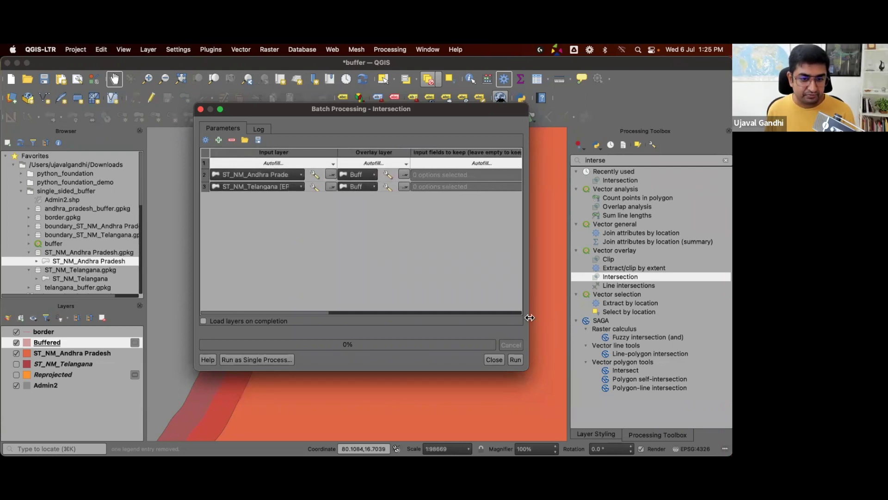
- Autofill outputs as buffer_ plus each input layer name, load results, and run the batch
left_click_drag(531, 318, 594, 318)
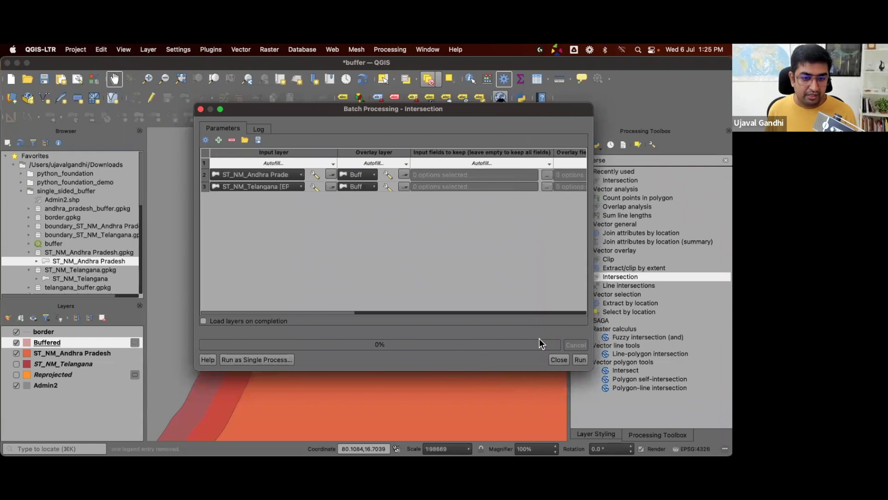
left_click_drag(321, 311, 563, 318)
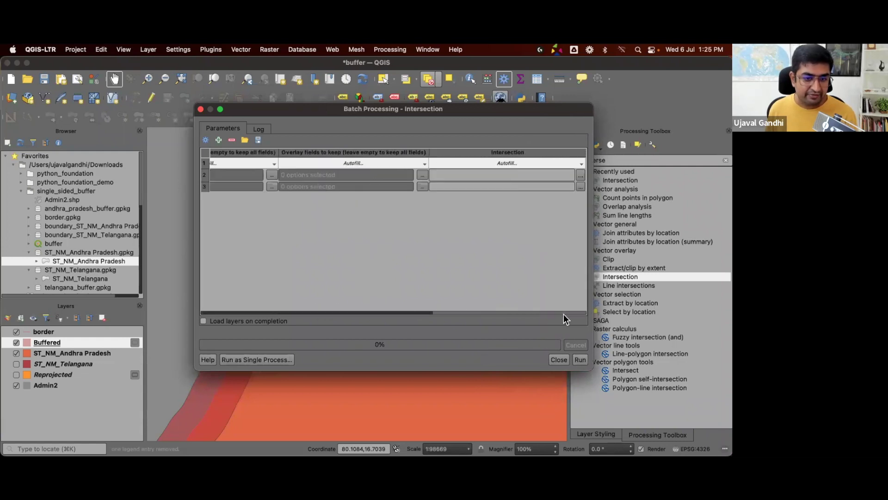
left_click(580, 176)
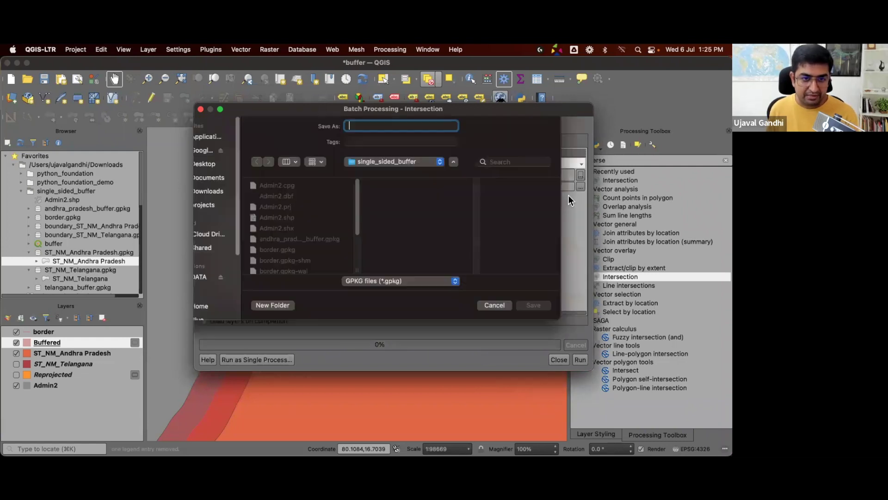
type("buffer_")
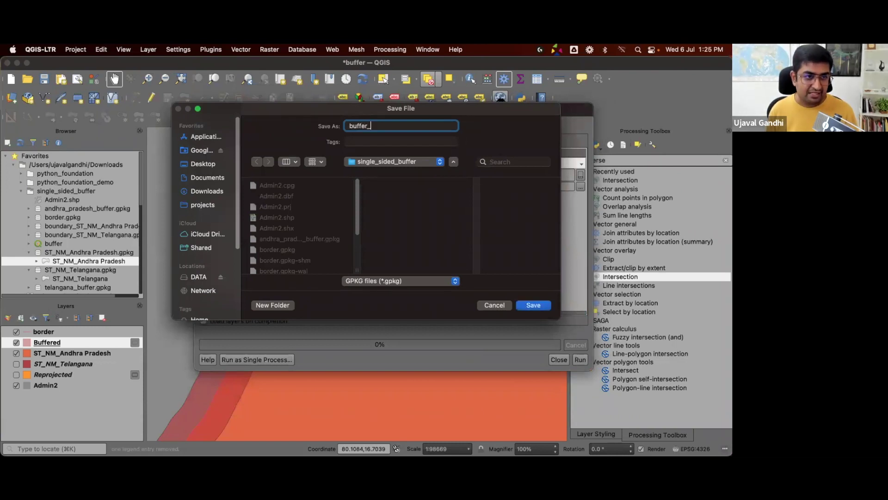
key("Return")
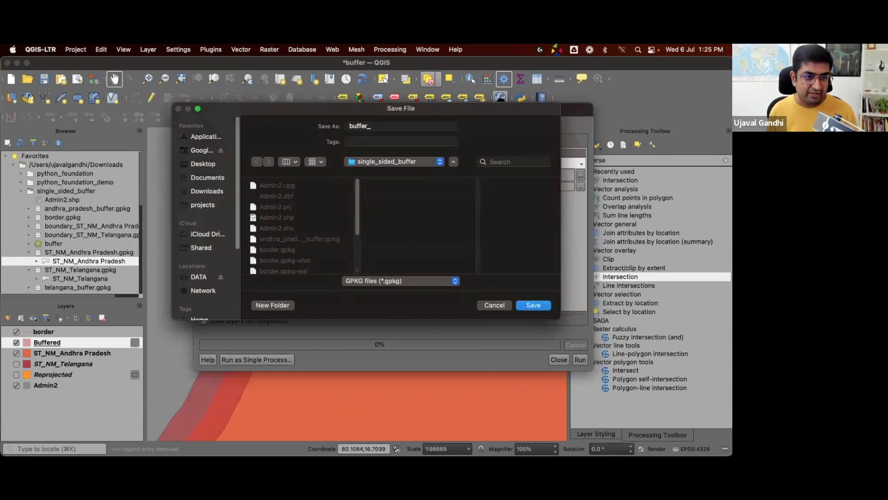
left_click(464, 225)
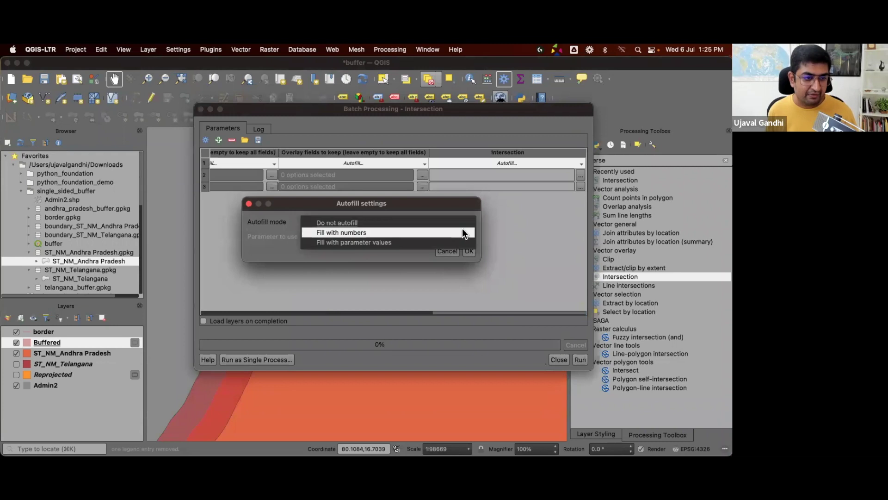
left_click(464, 243)
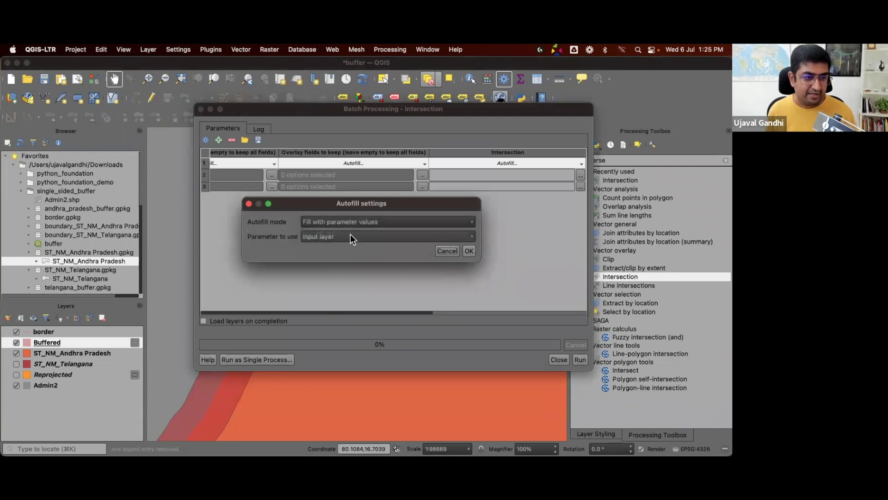
left_click(468, 251)
left_click(250, 320)
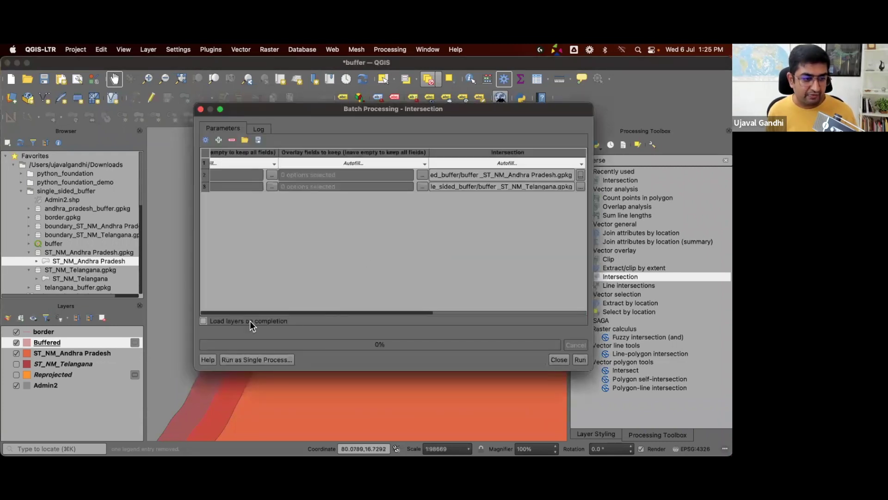
left_click(575, 359)
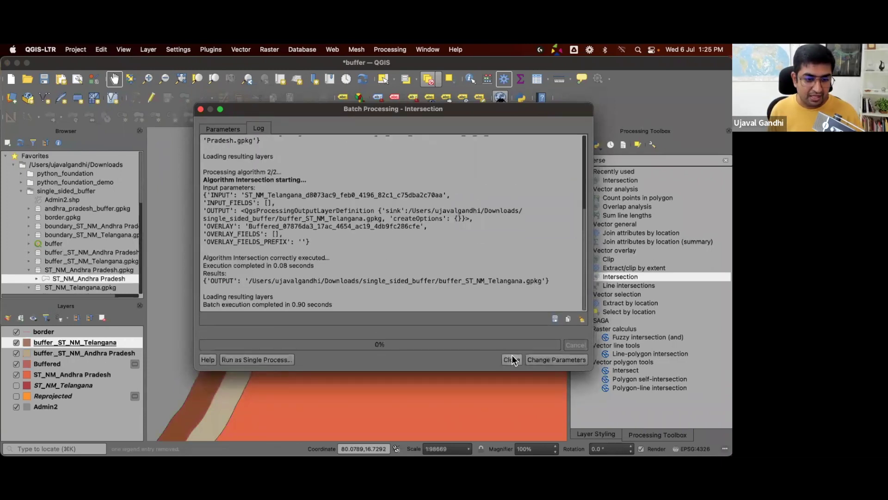
- Hide Buffered and Andhra Pradesh, compare with buffer_ST_NM_Telangana toggled off and on, then zoom out
left_click(512, 358)
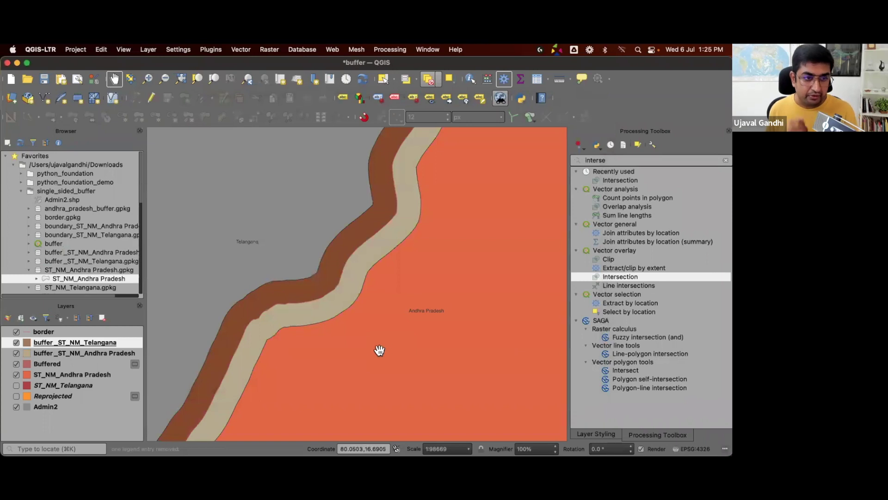
left_click(16, 364)
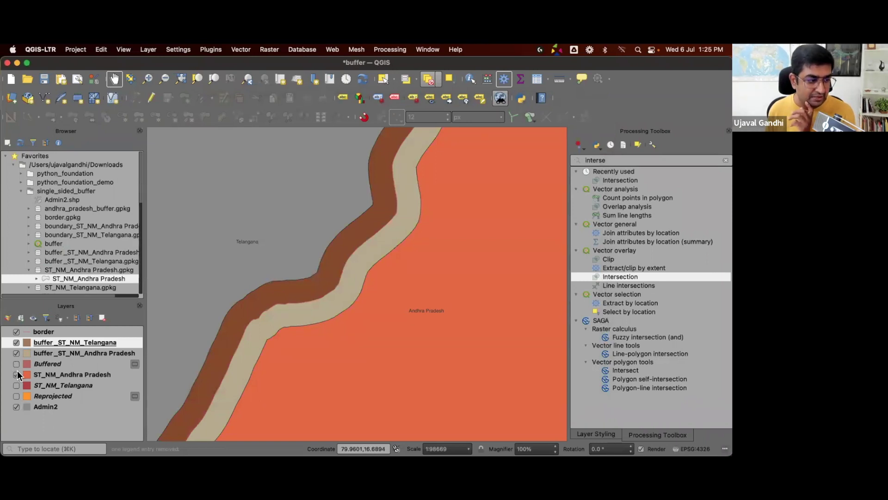
left_click(17, 374)
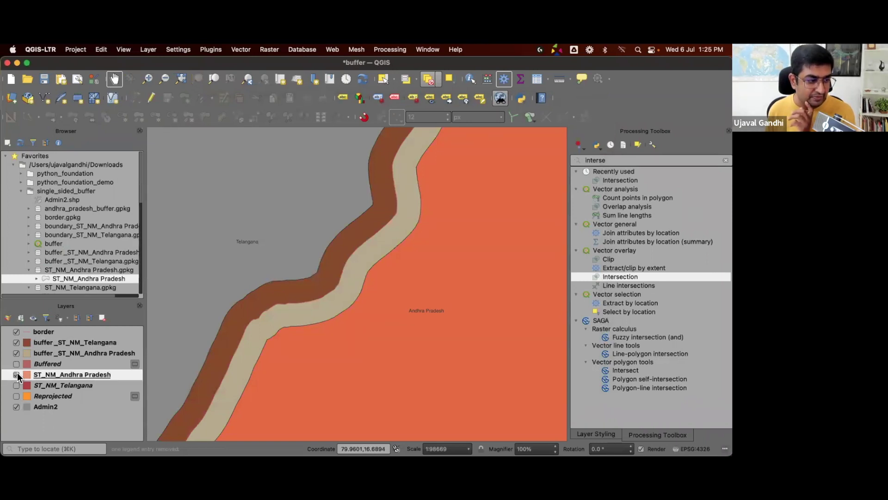
left_click(16, 342)
left_click(16, 343)
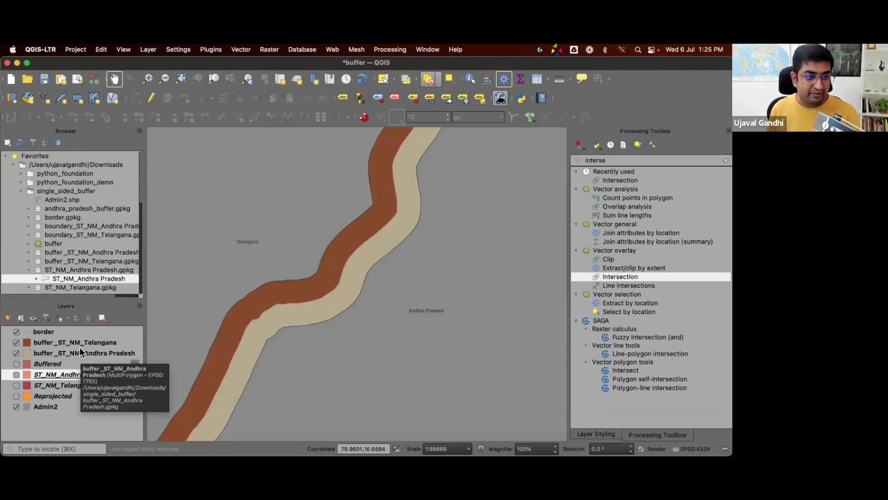
left_click(17, 343)
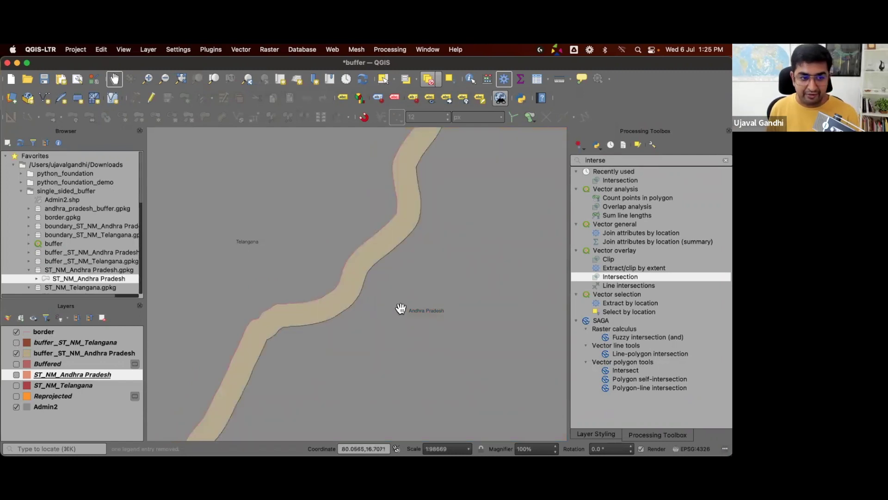
left_click(17, 343)
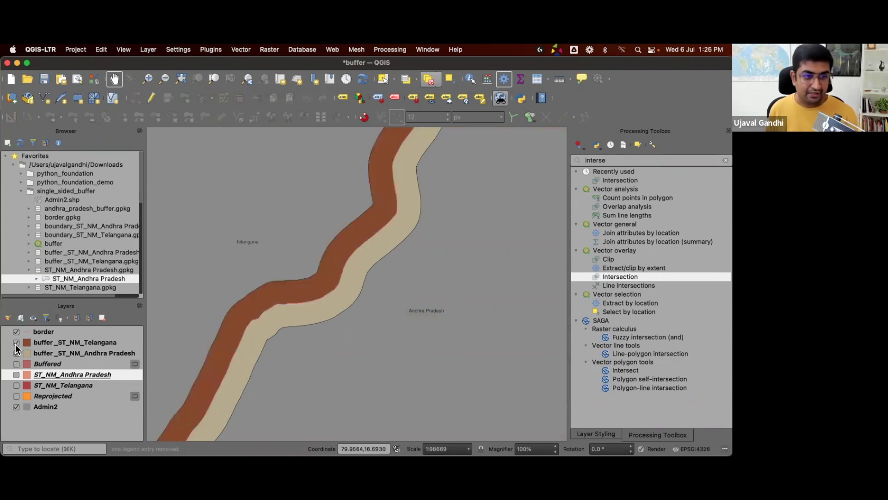
scroll(204, 323, "down", 4)
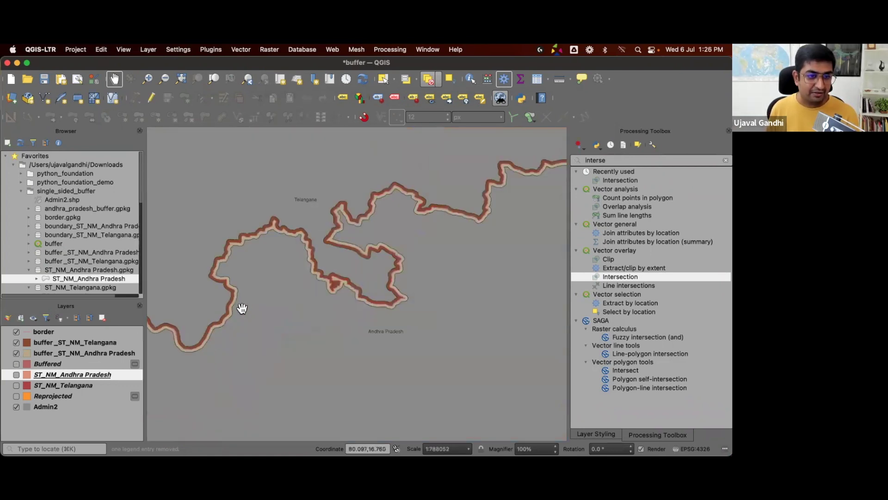